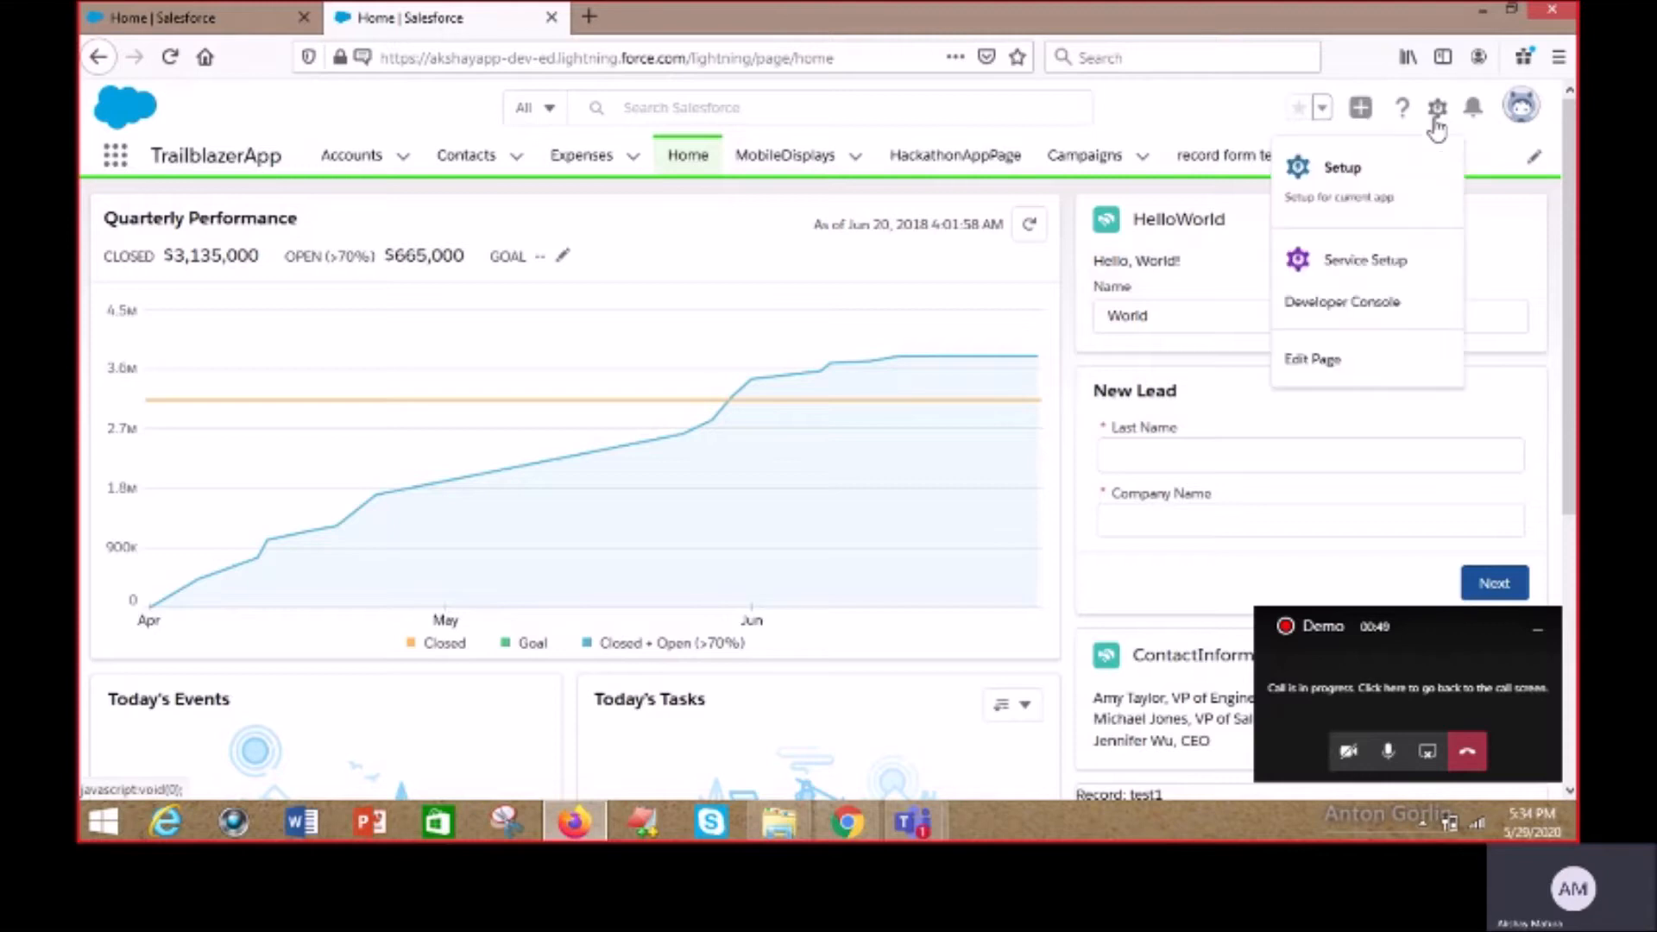
Open the Object Manager in Setup and start creating a new custom object.
left_click(1383, 188)
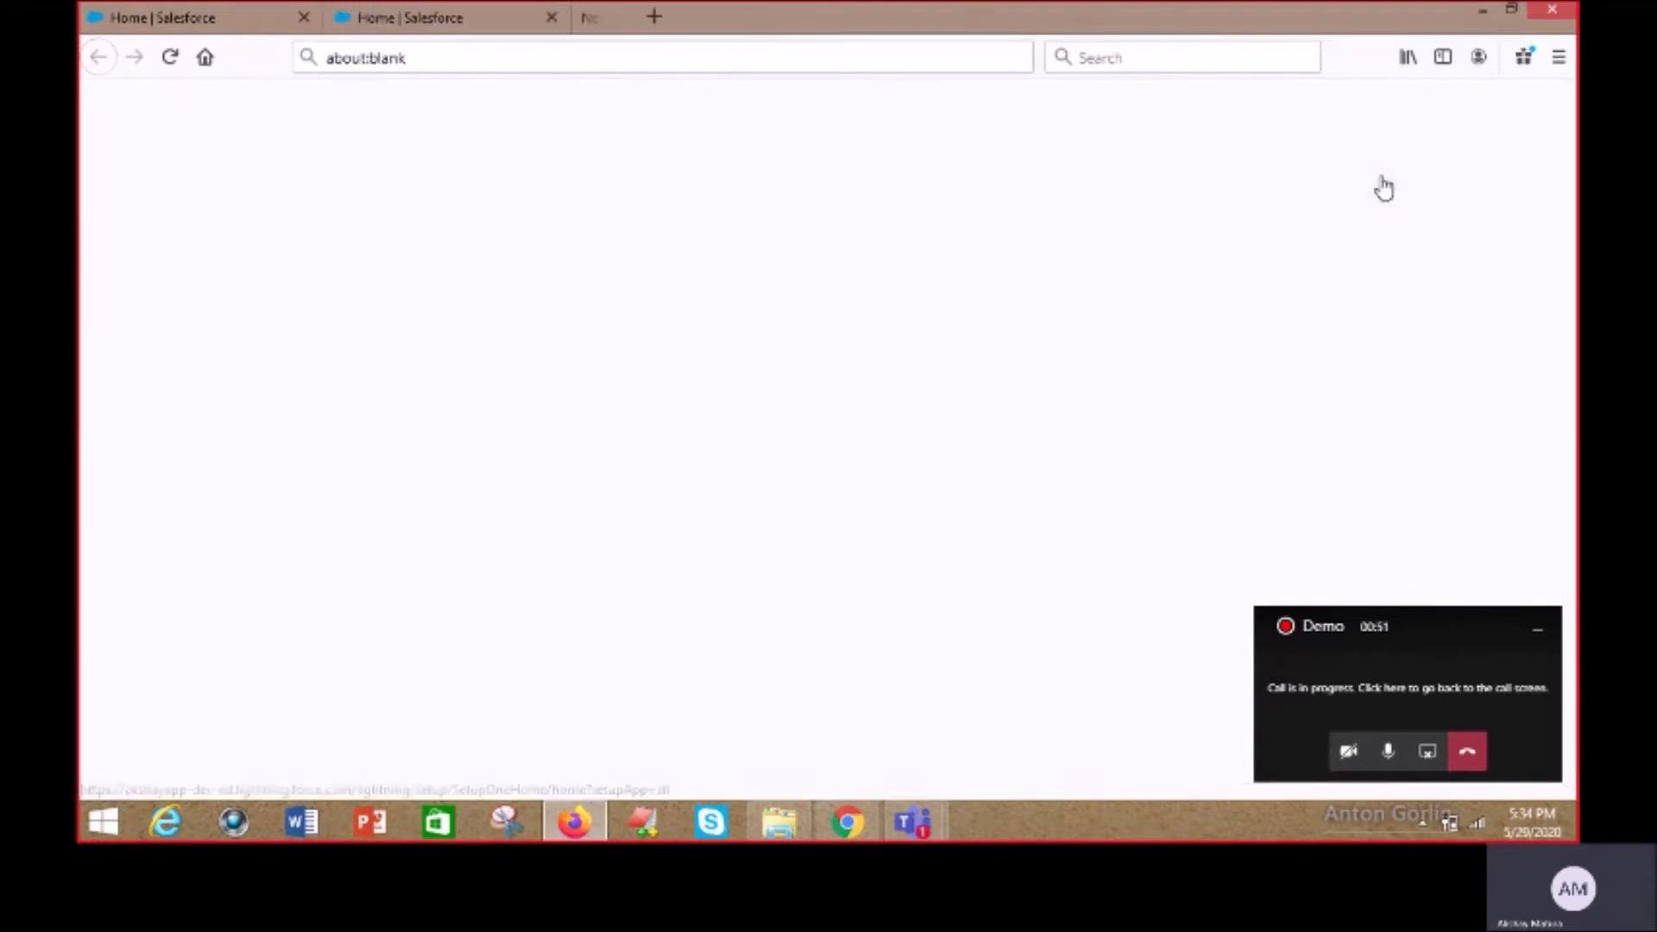
left_click(1539, 634)
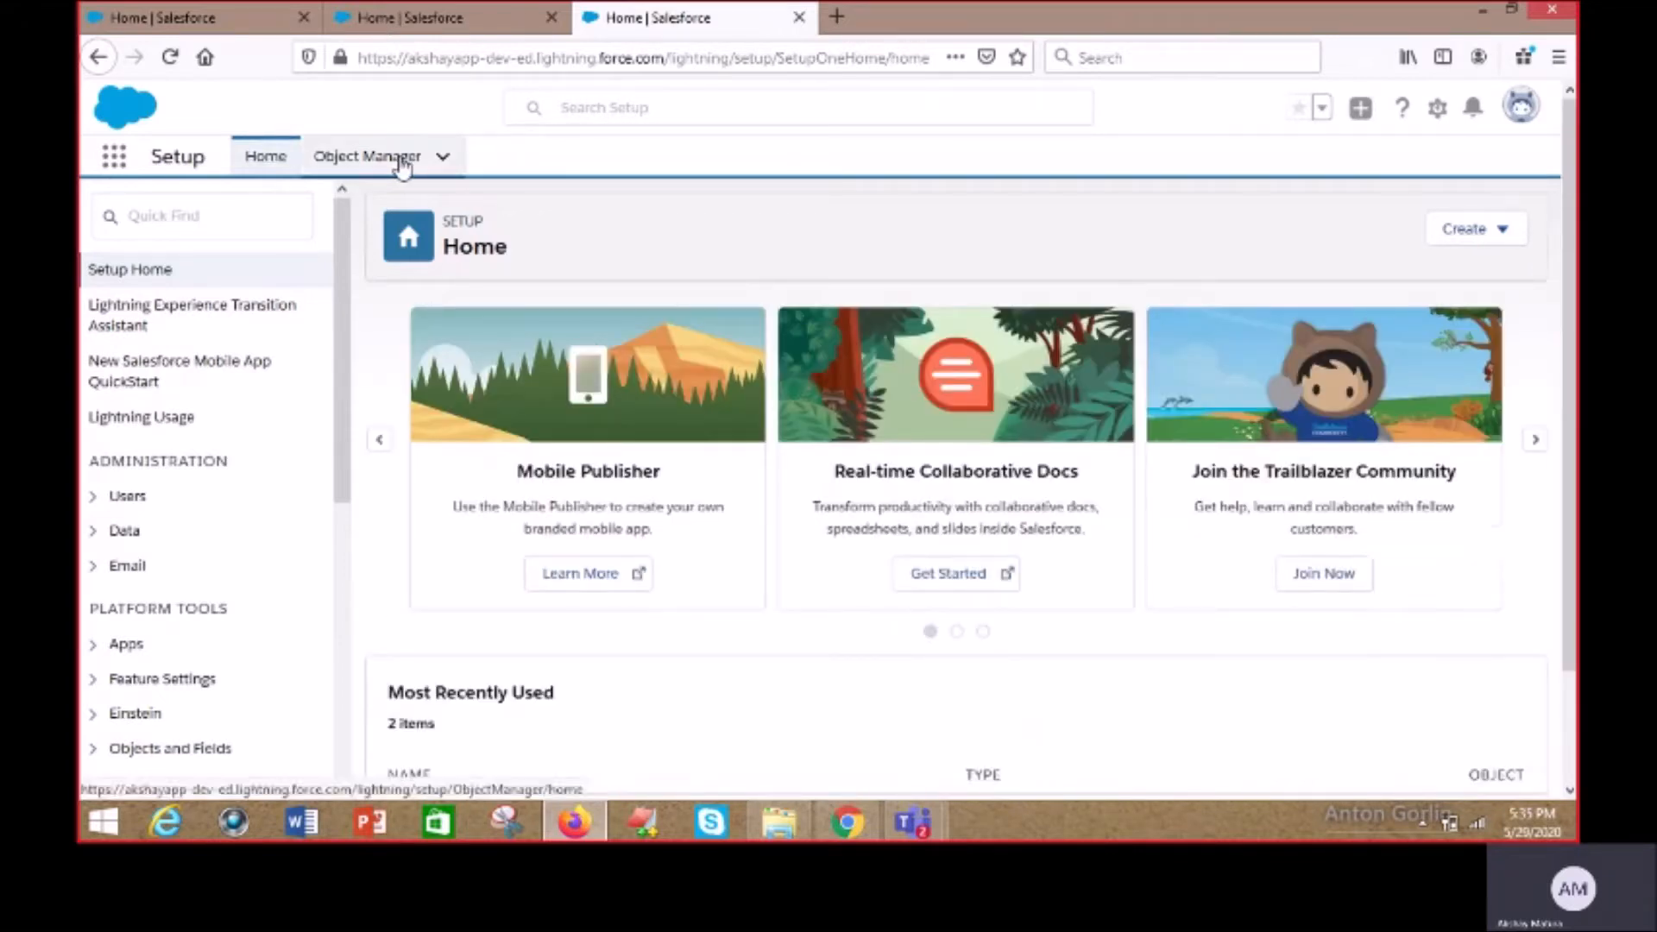
left_click(402, 164)
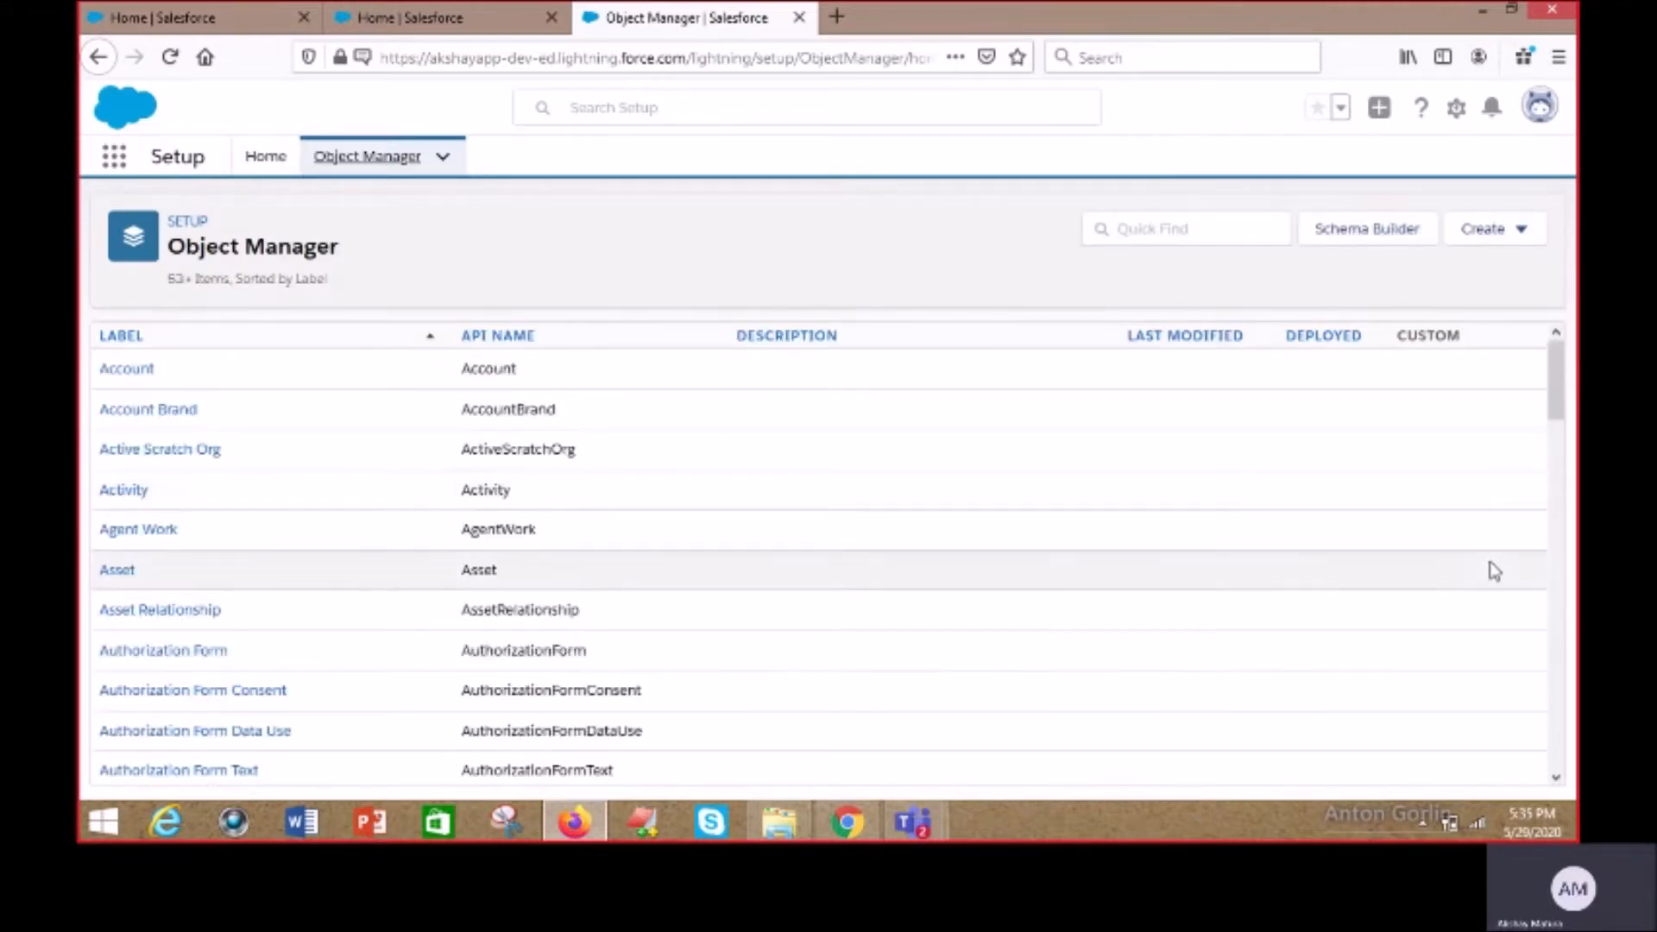
left_click(1488, 231)
left_click(1425, 296)
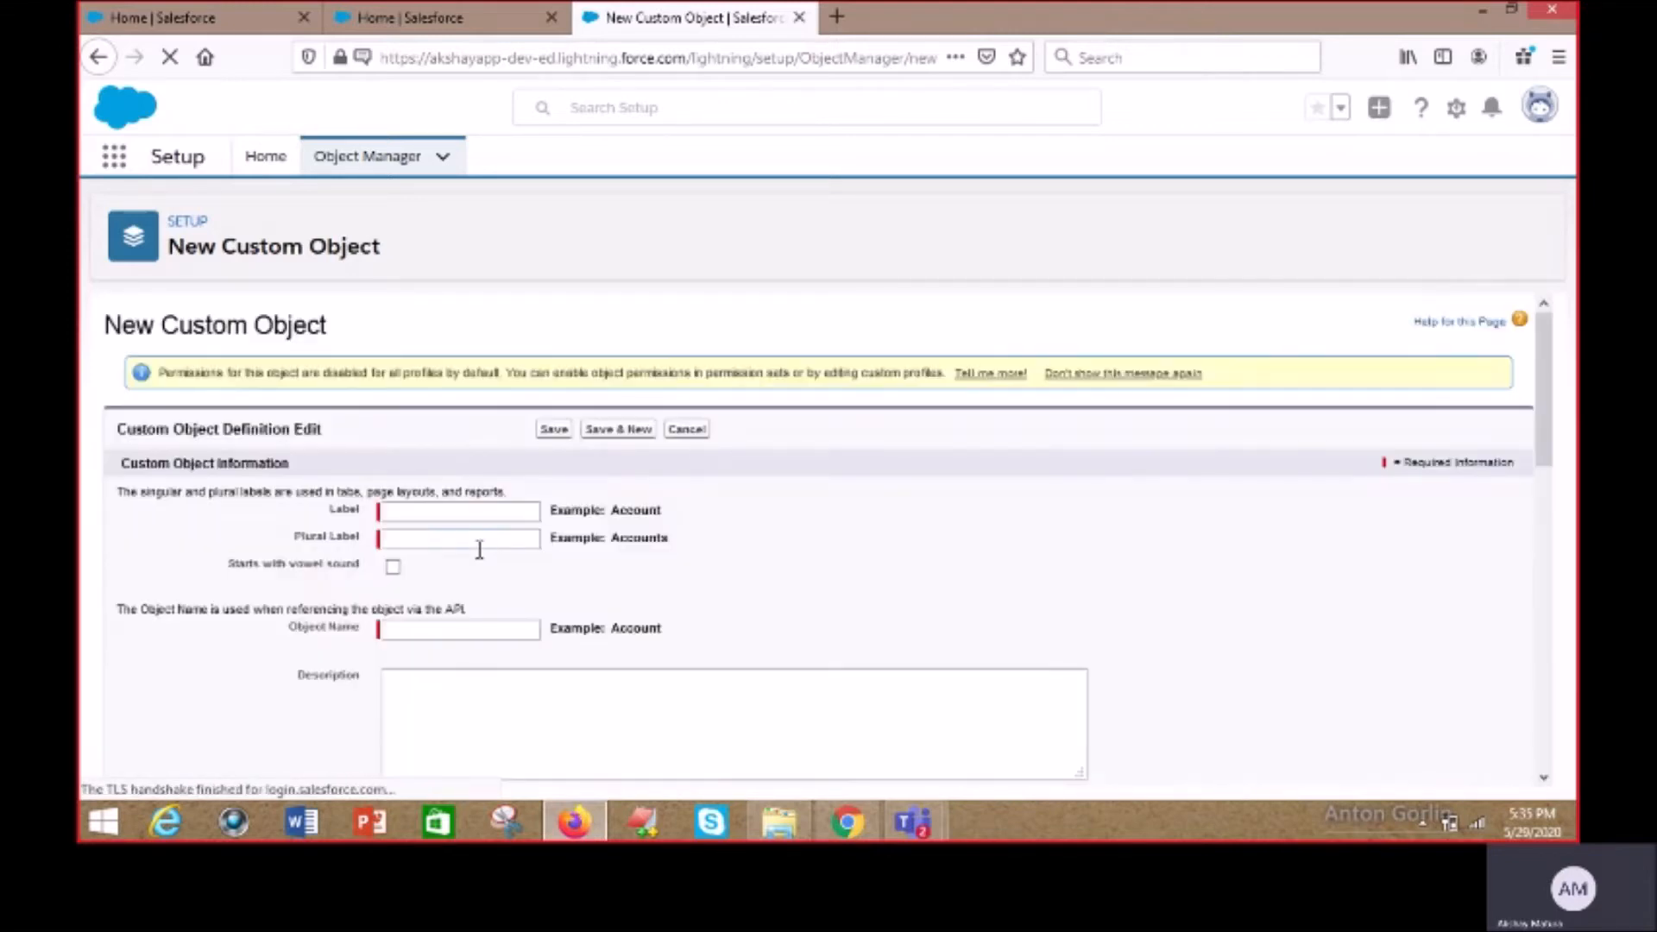
Enter Student as the custom object's label and Students as its plural label.
left_click(468, 521)
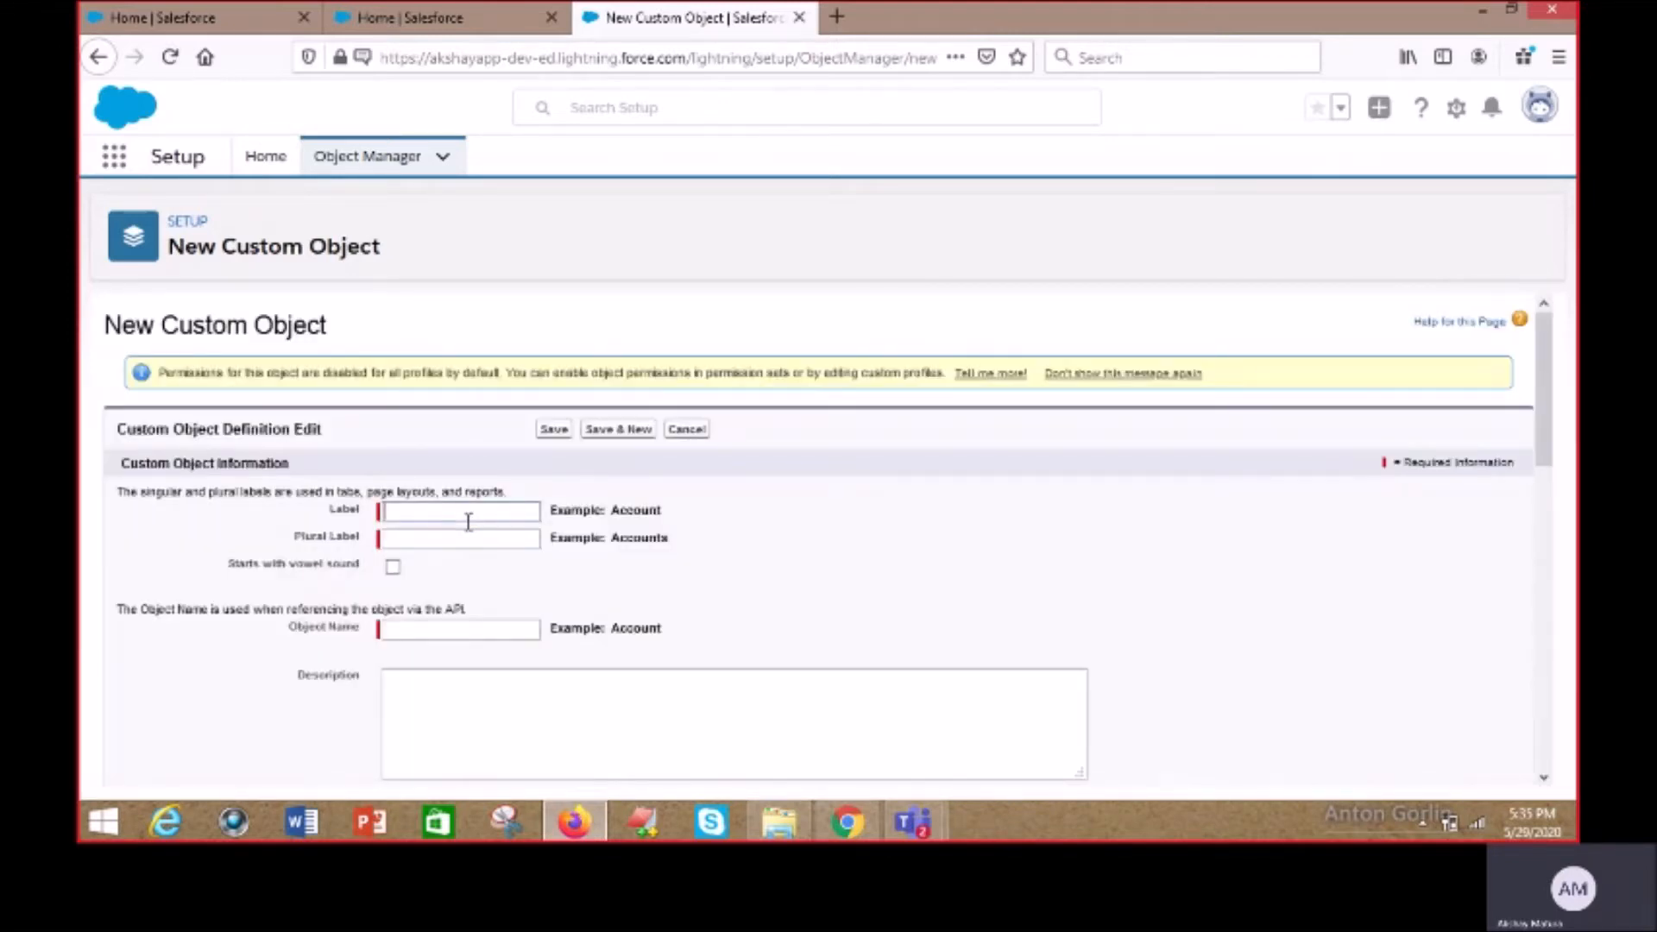
type("Student")
key("Tab")
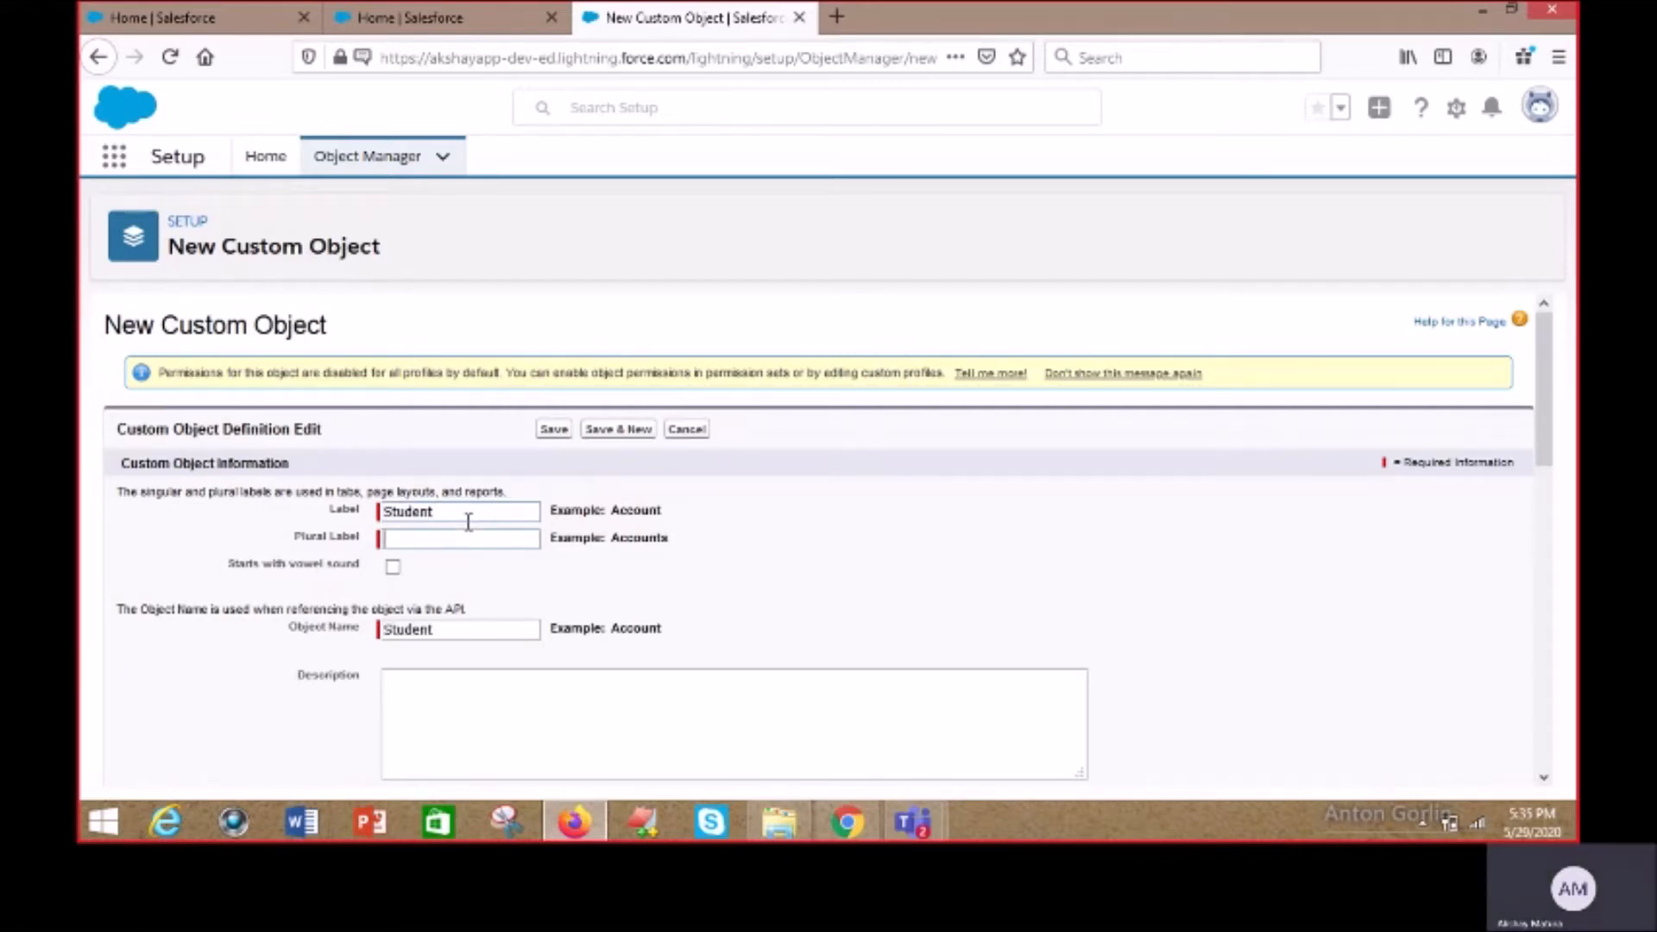
type("Studen")
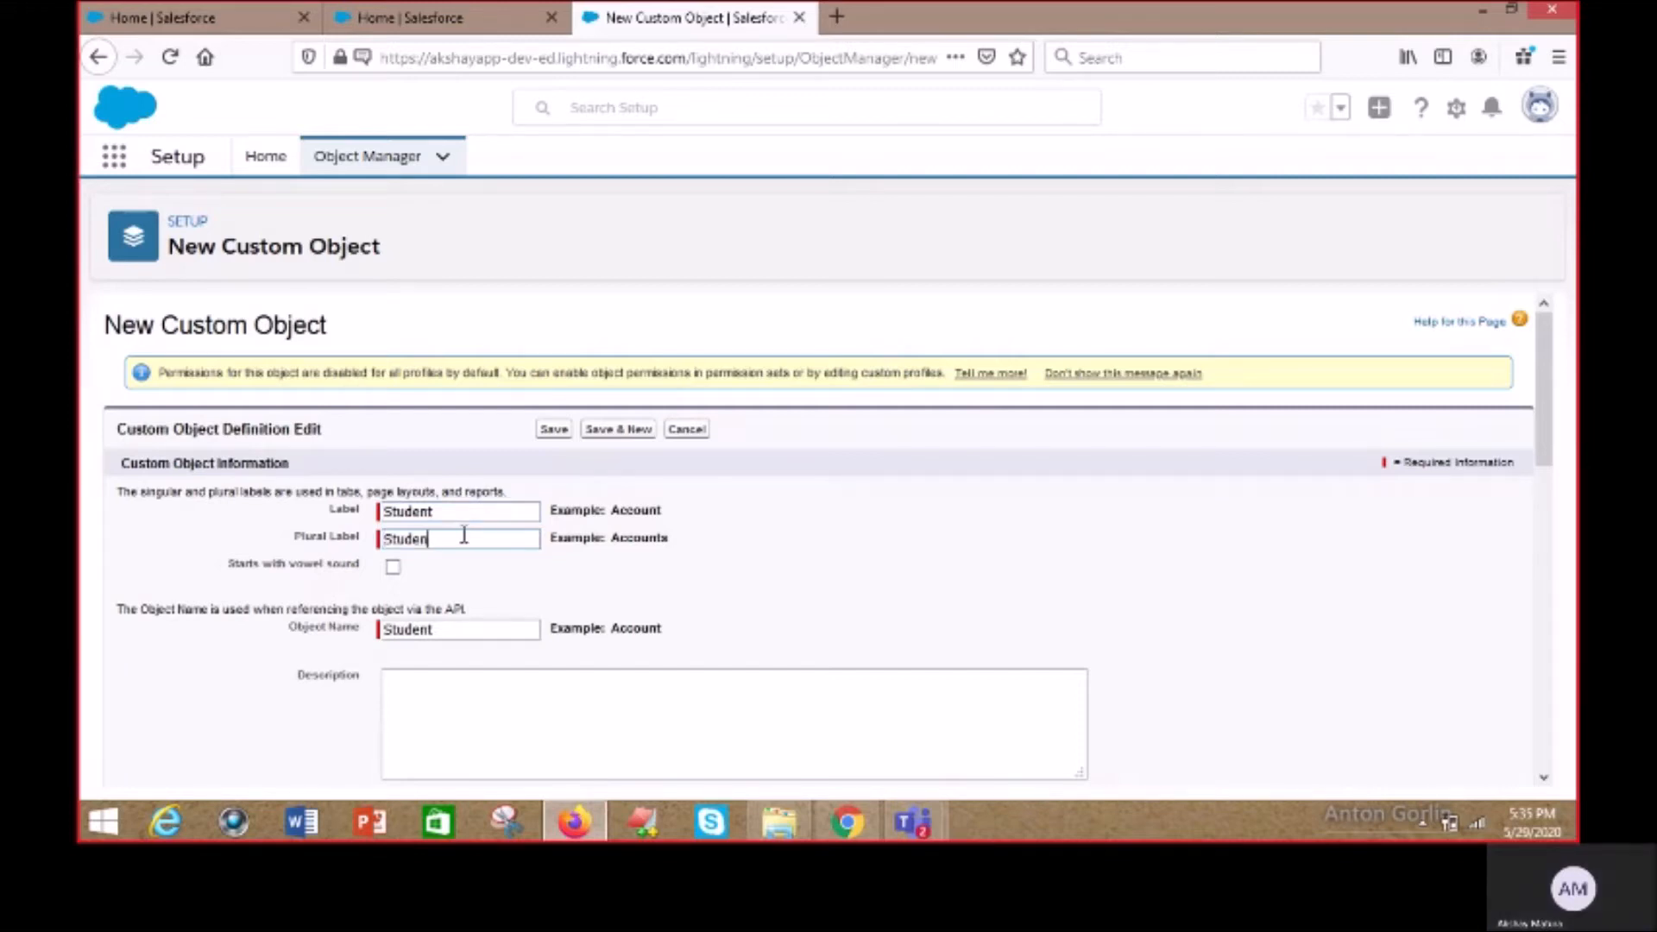
type("ts")
double_click(446, 631)
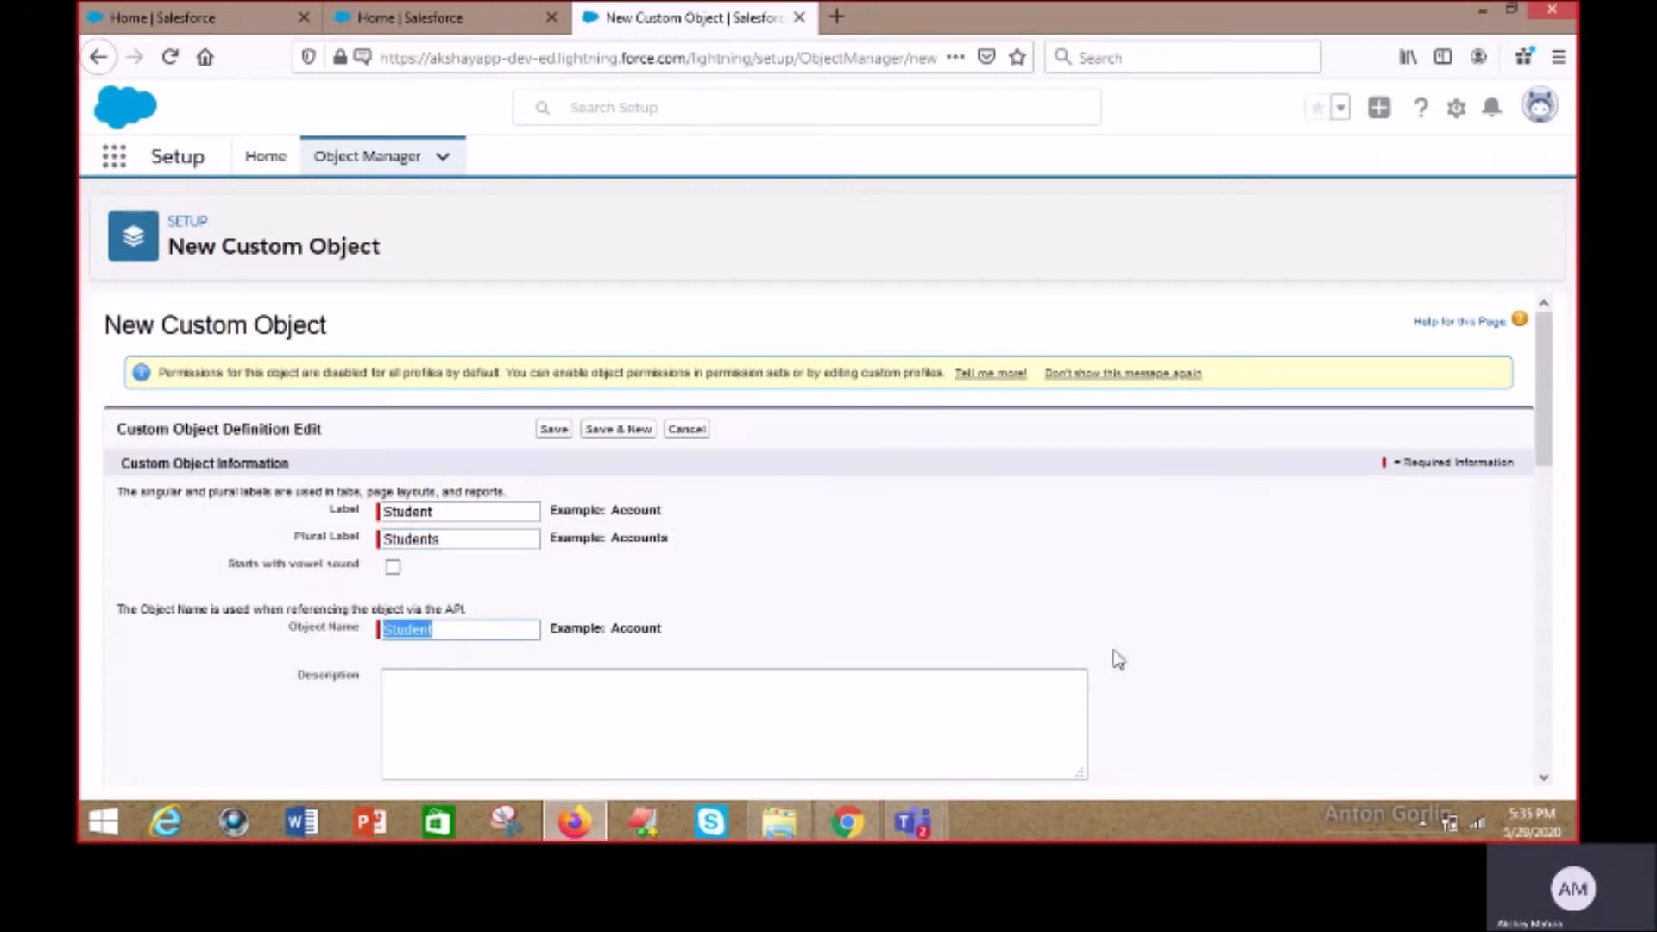
Save the Student custom object with the default record name, optional features and deployment settings.
scroll(1553, 524, "down", 1)
scroll(1554, 524, "down", 3)
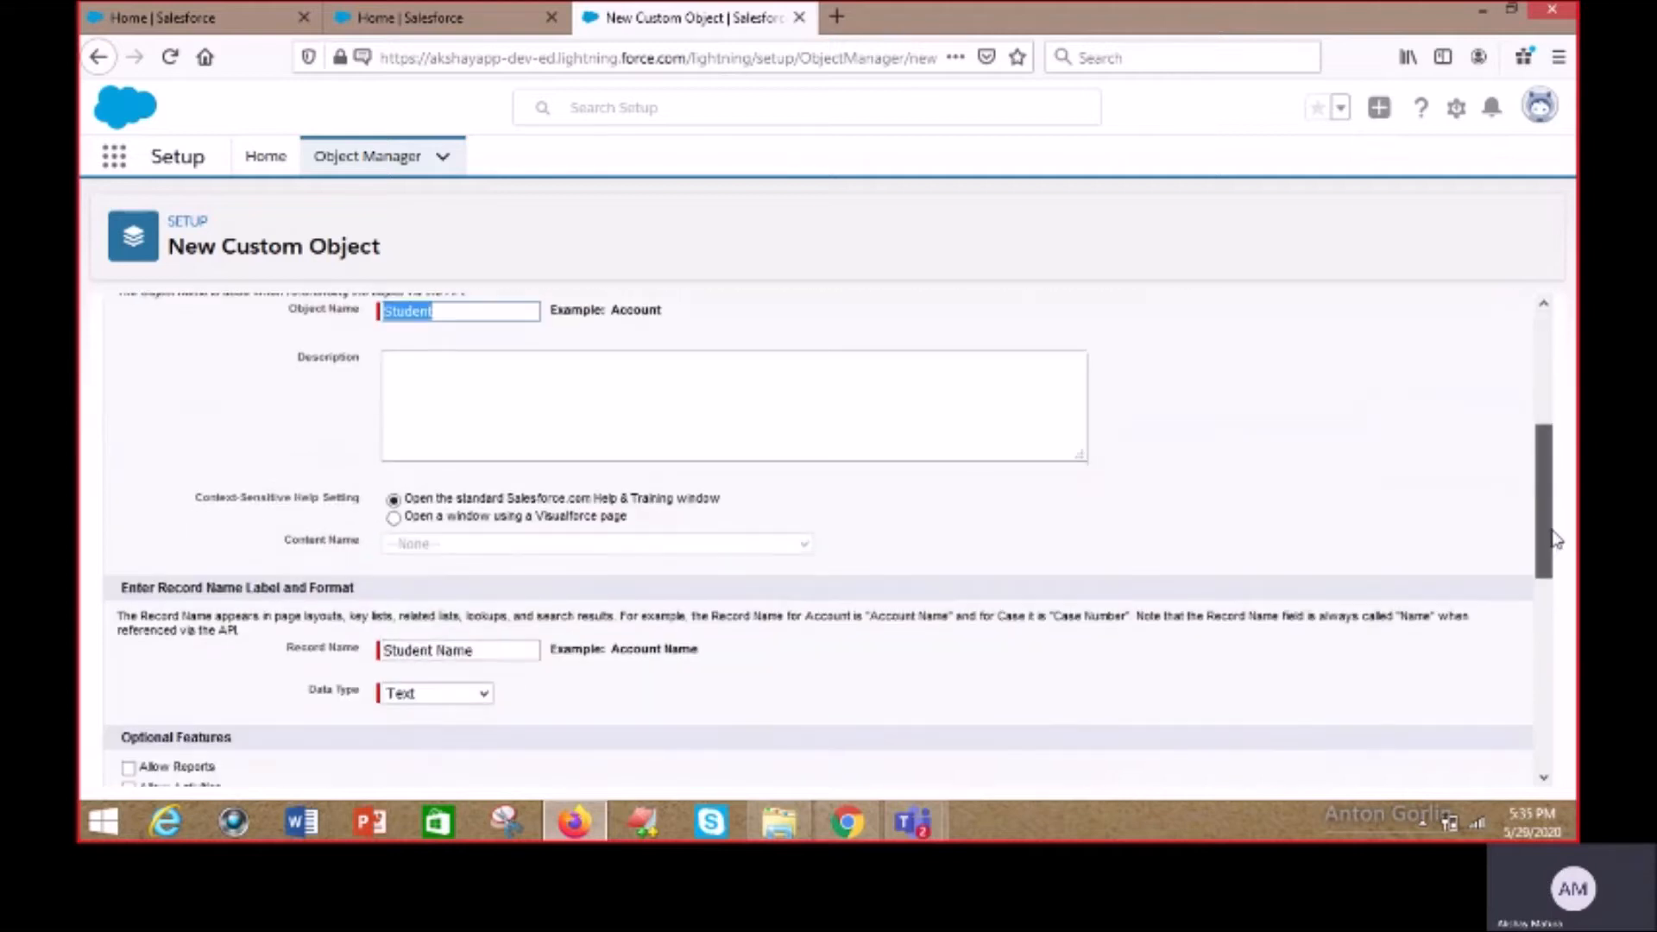
left_click_drag(1551, 533, 1540, 604)
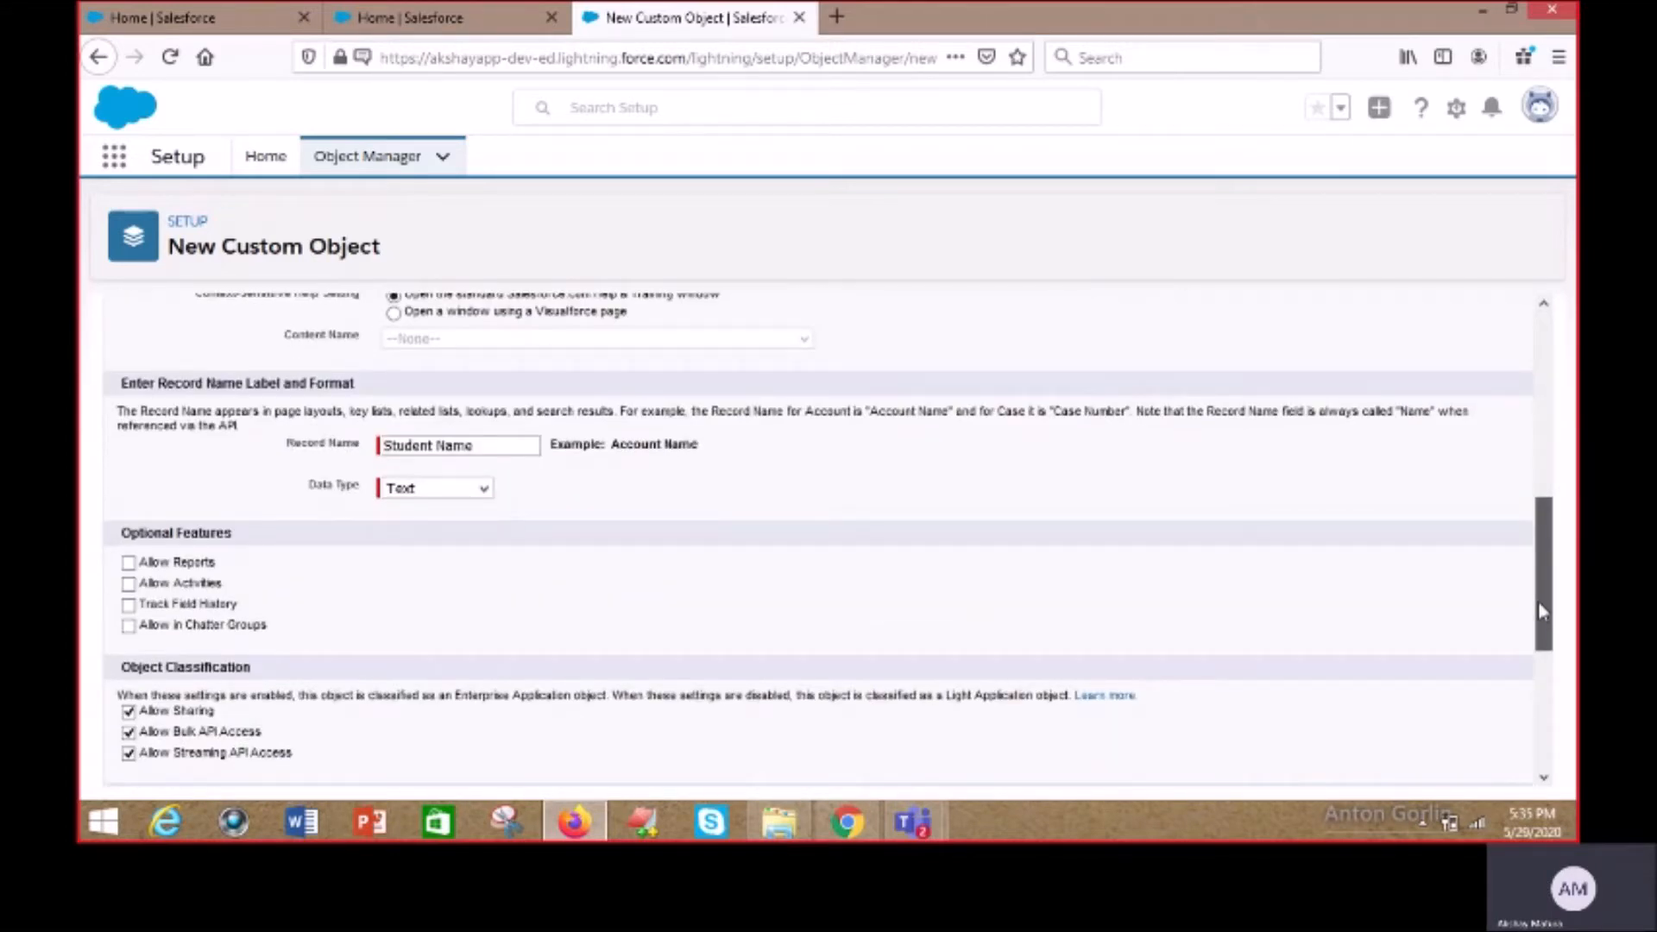
left_click_drag(1542, 611, 1542, 729)
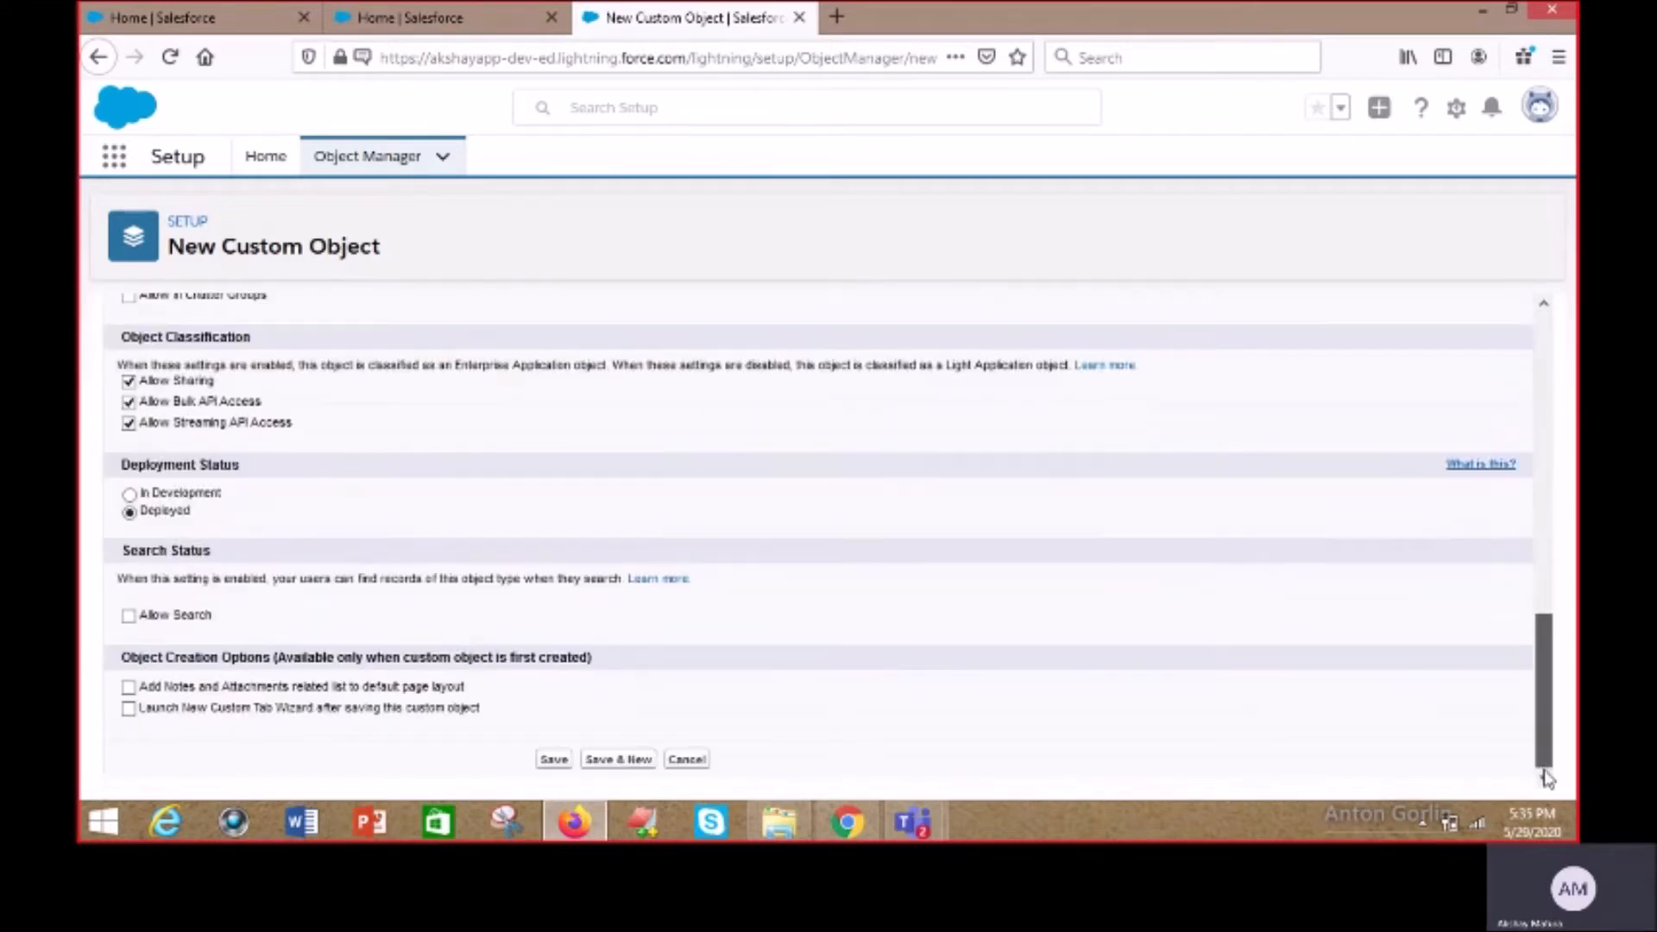
left_click(553, 761)
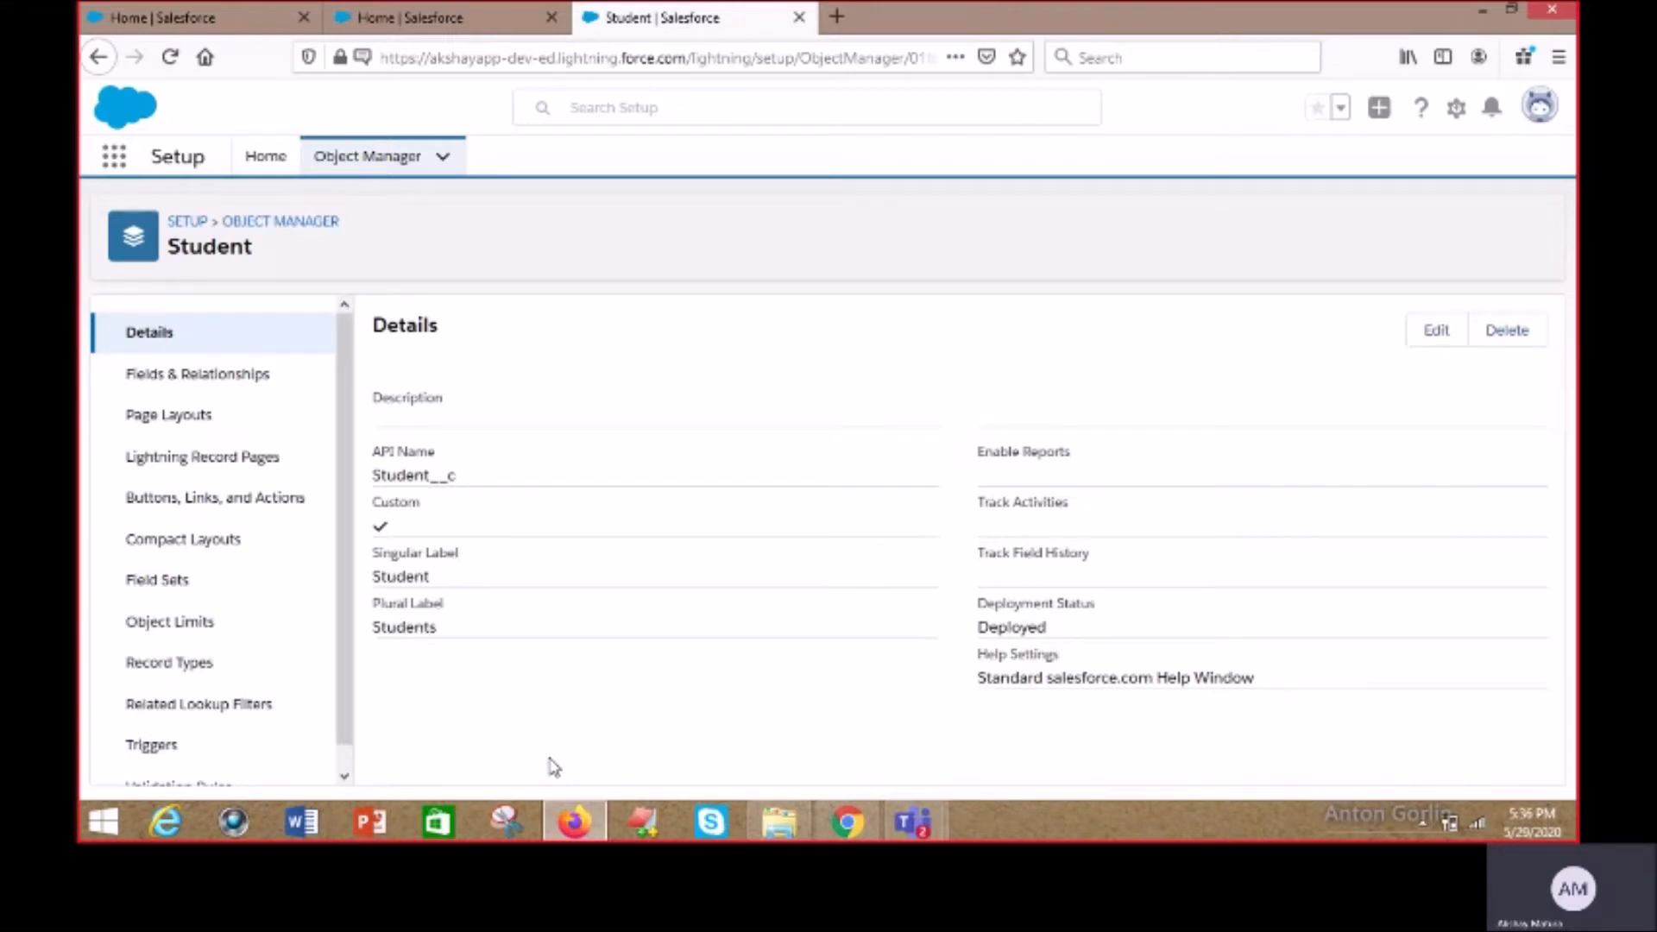
Examine the API name and its suffix in the Student object's details.
double_click(410, 479)
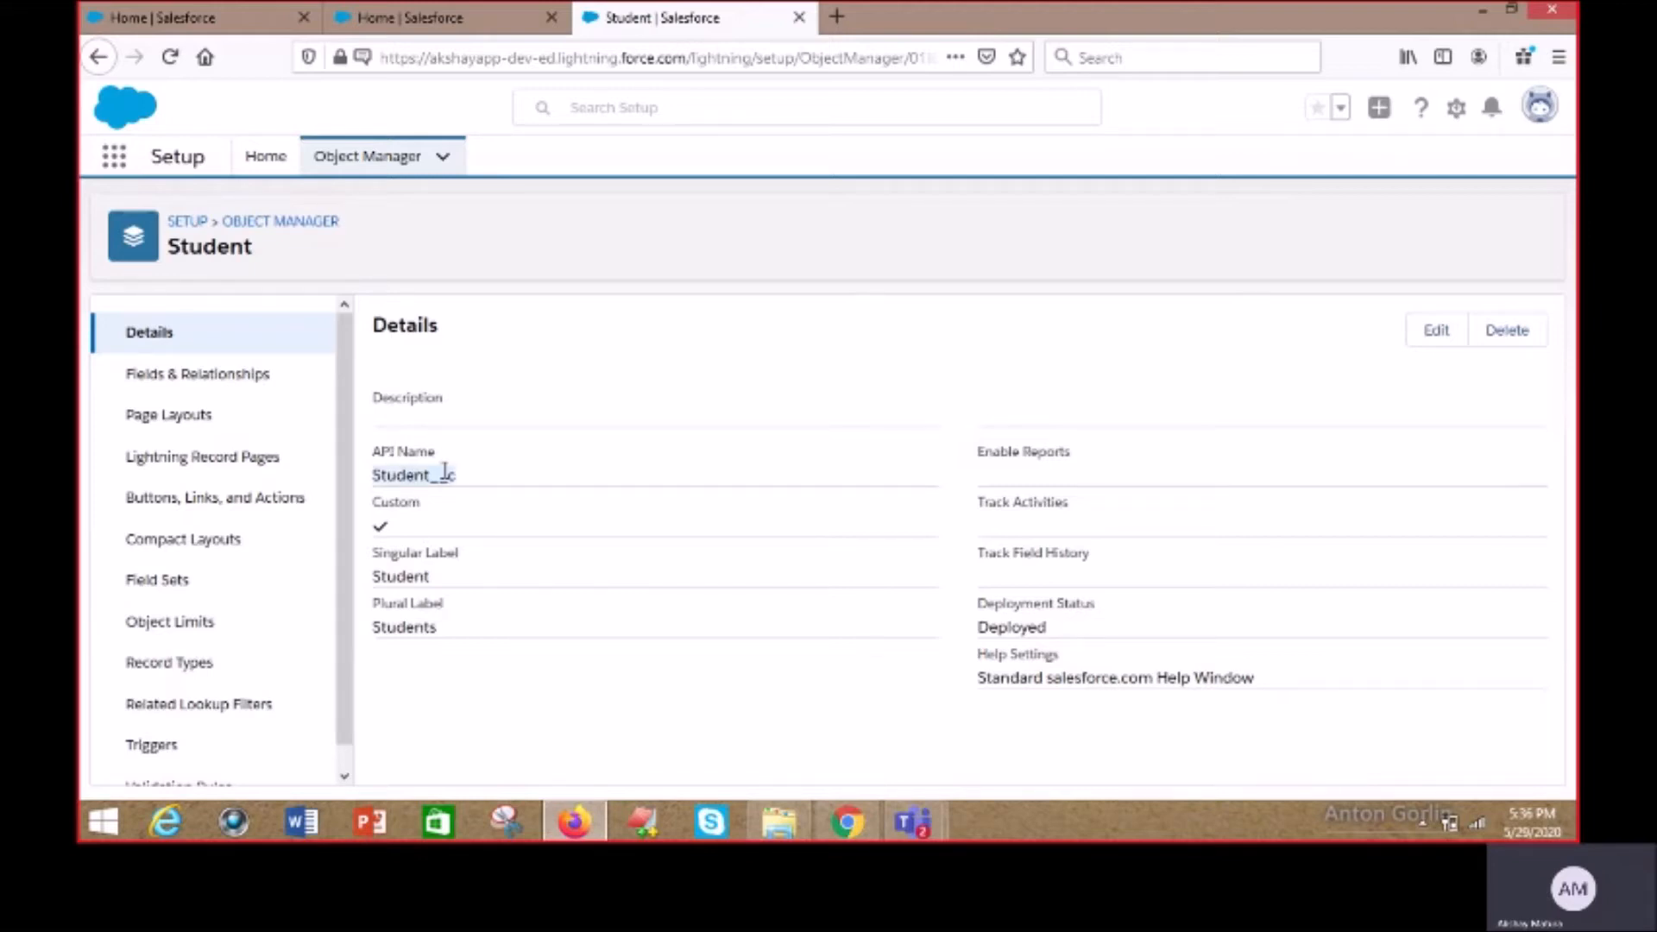
left_click(503, 377)
left_click_drag(430, 473, 460, 480)
left_click(765, 341)
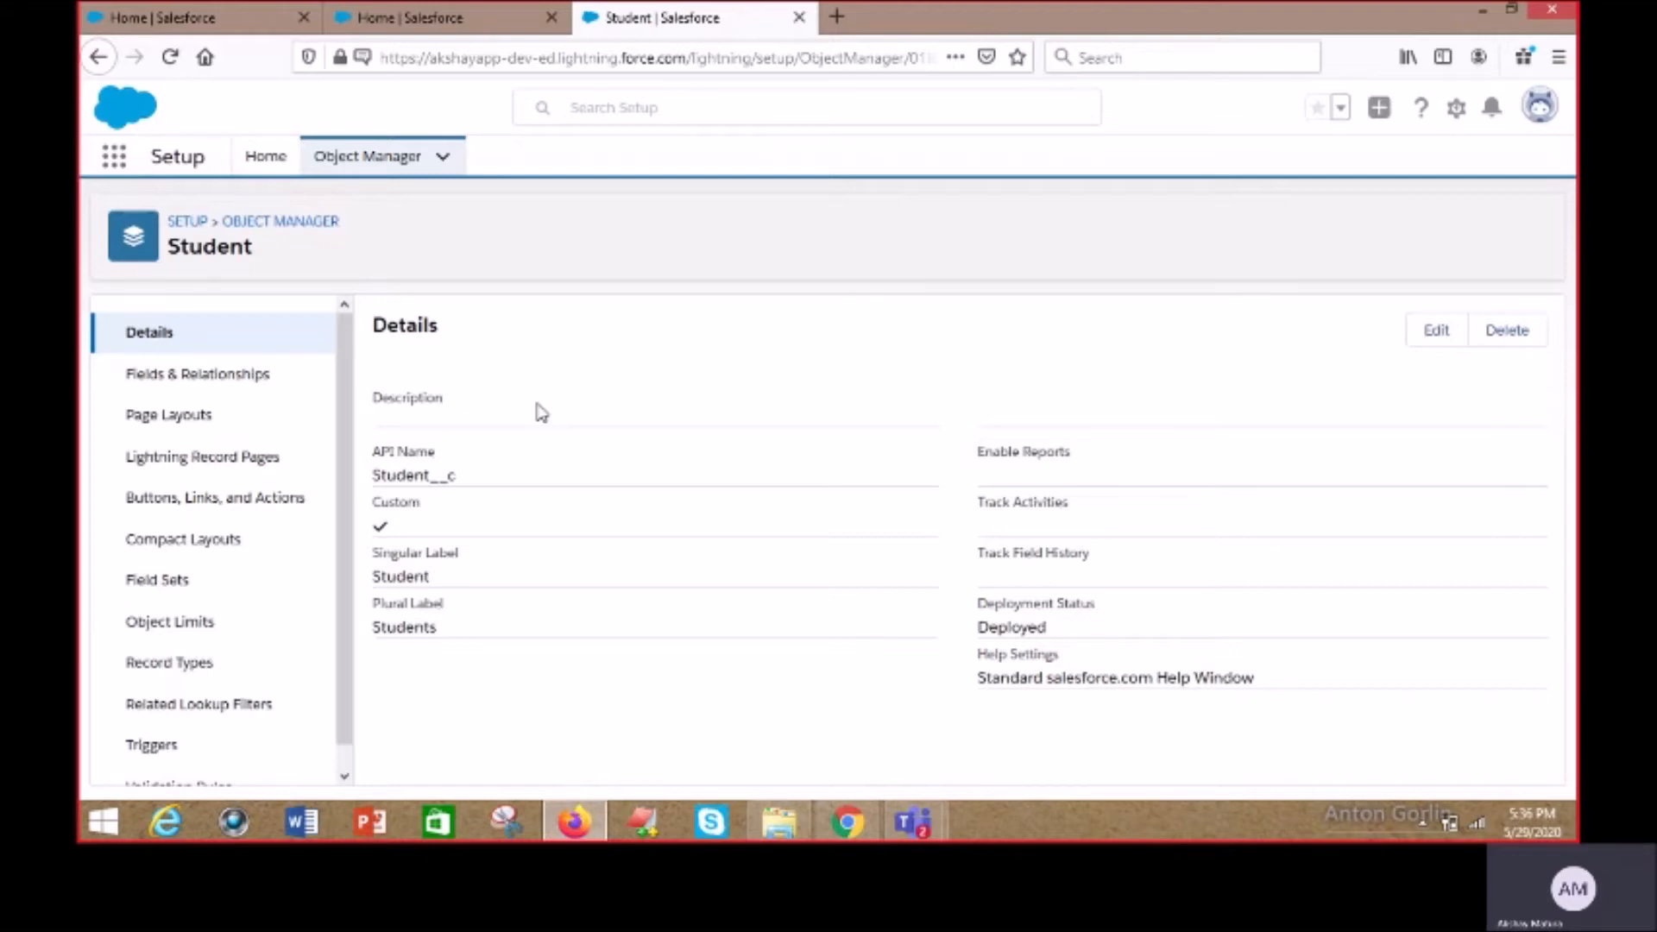
Start a new custom field on the Student object and choose Number as its data type.
left_click(224, 378)
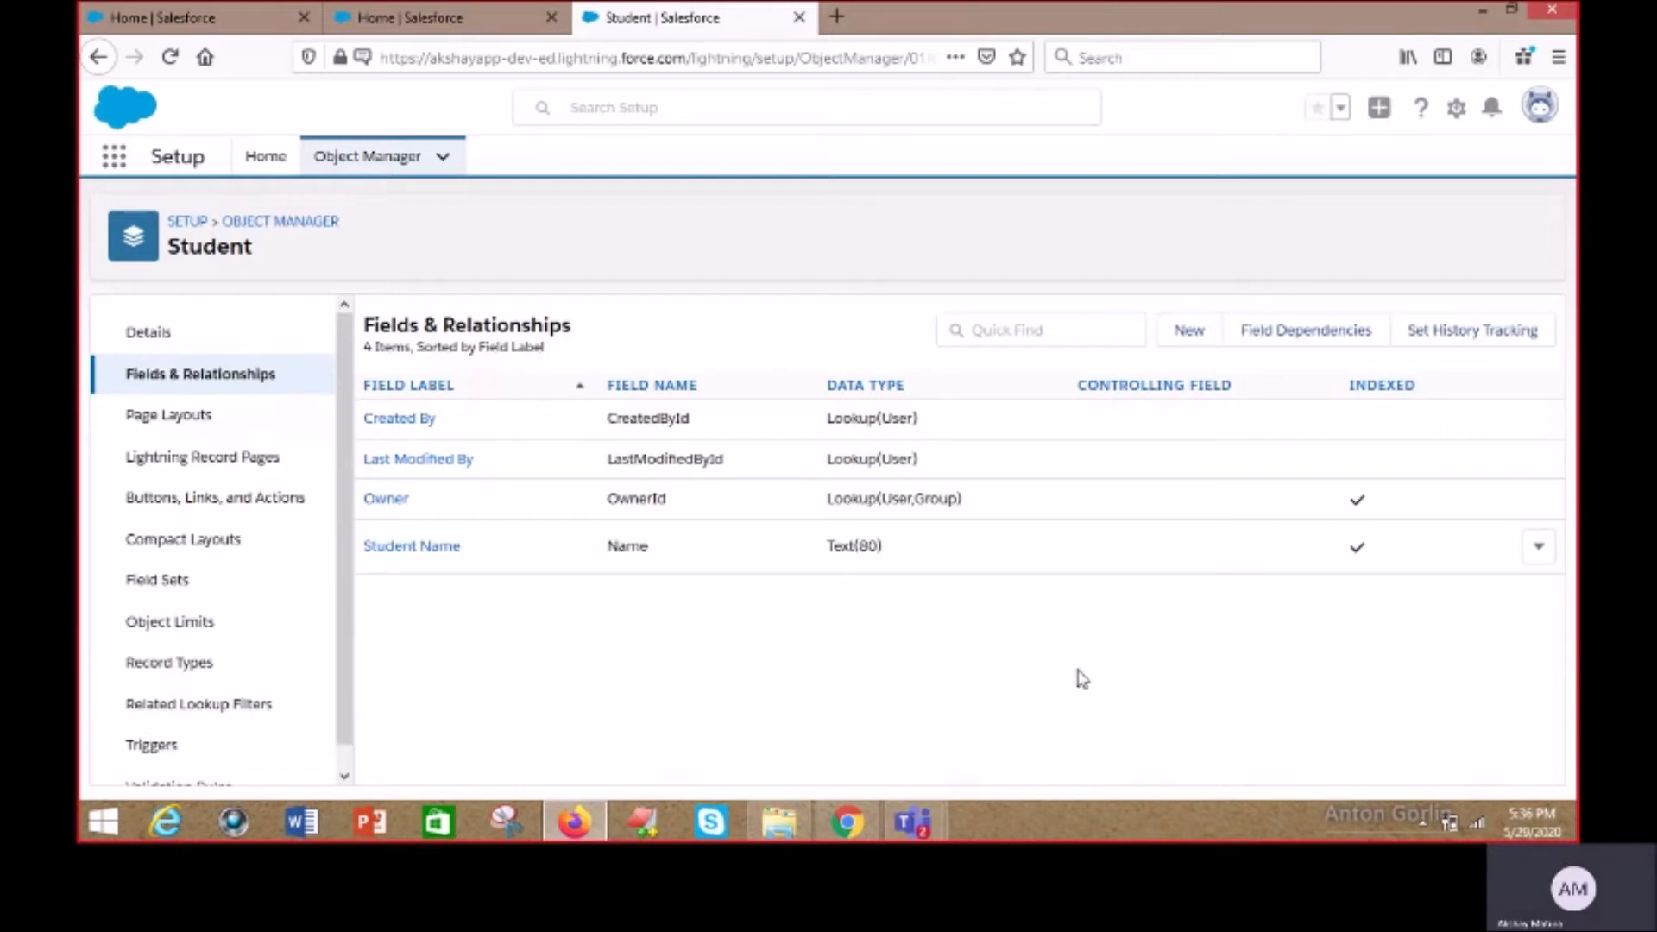
left_click(1187, 335)
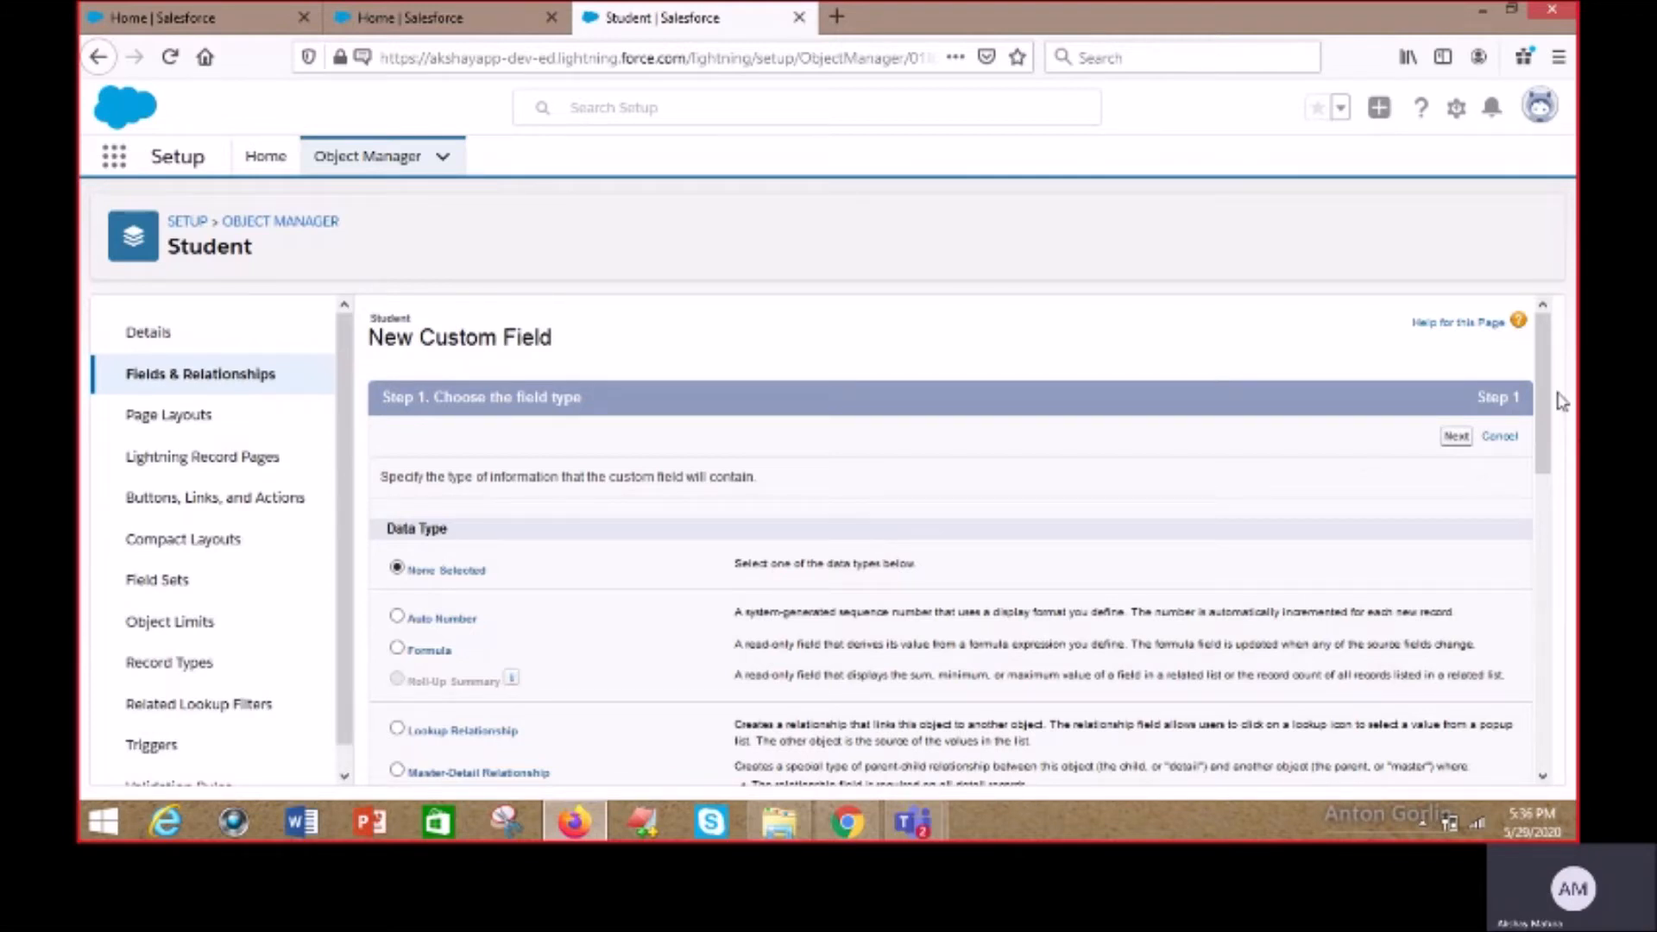
scroll(1526, 493, "down", 1)
scroll(1529, 553, "down", 5)
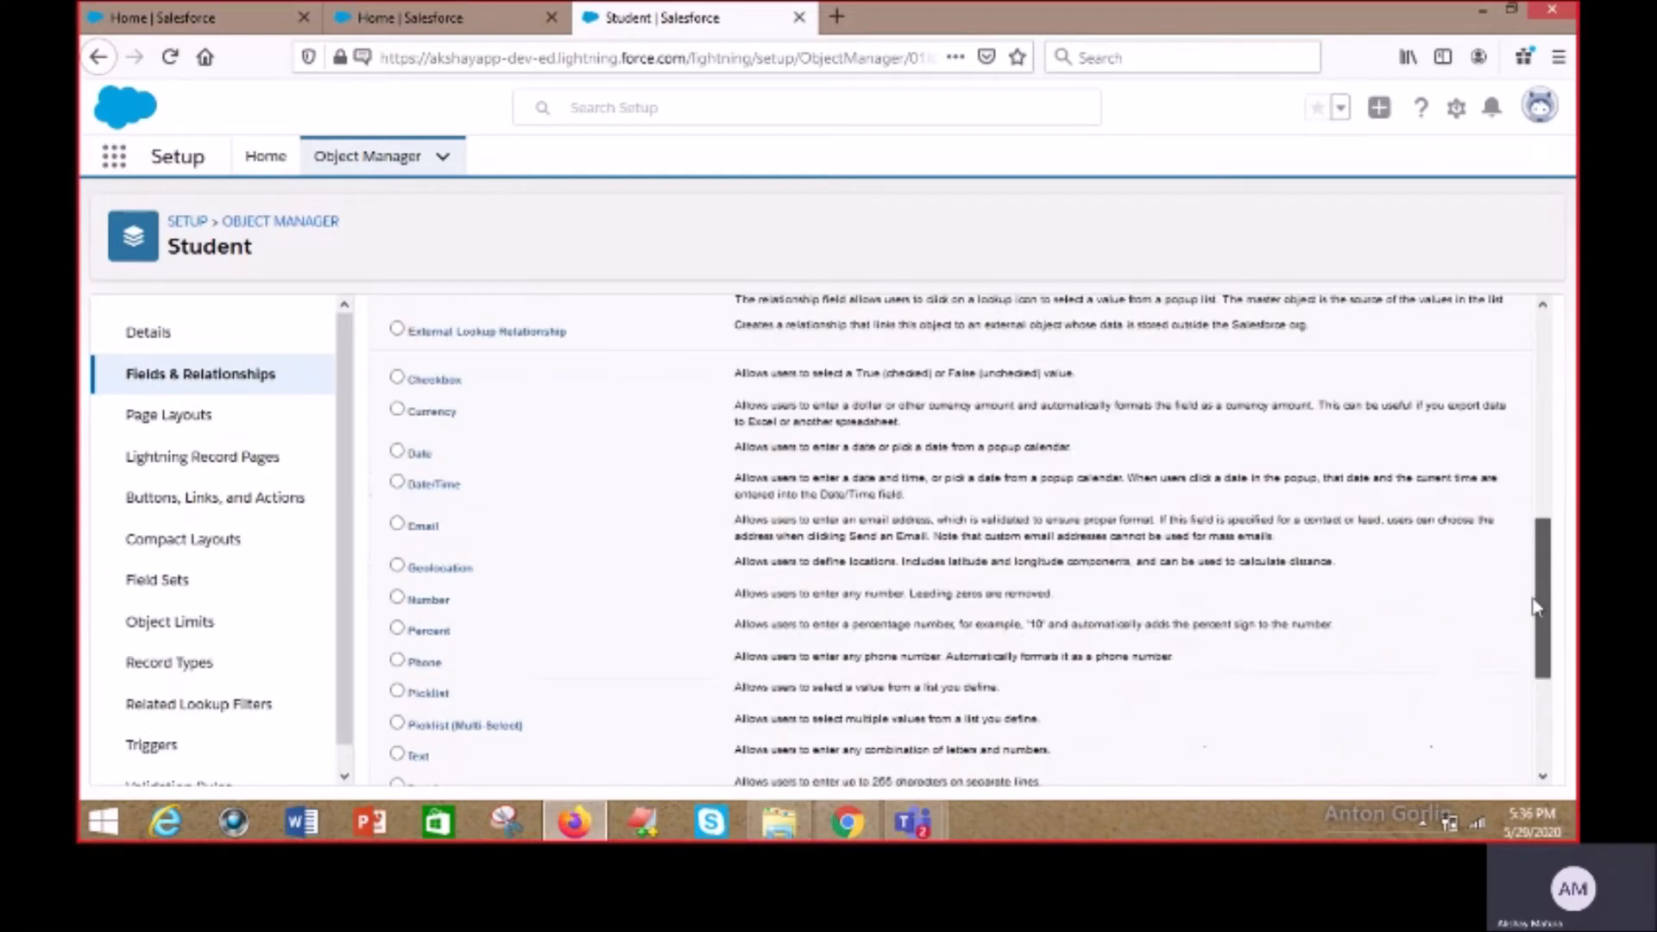
scroll(1535, 607, "down", 3)
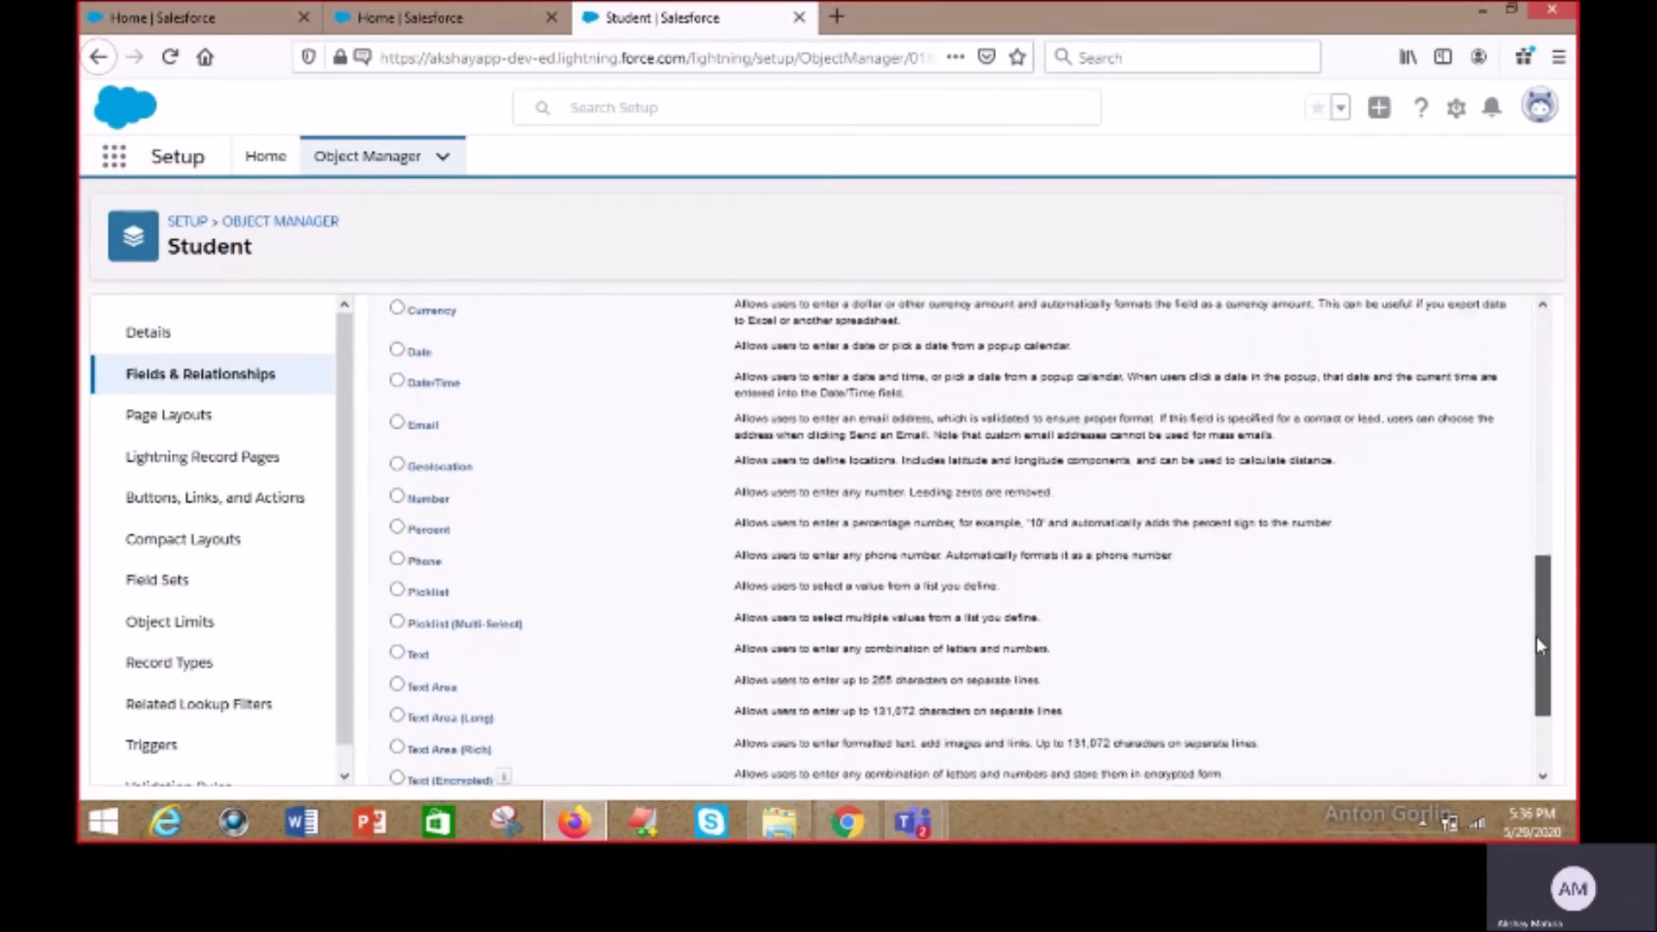
left_click_drag(1540, 639, 1541, 552)
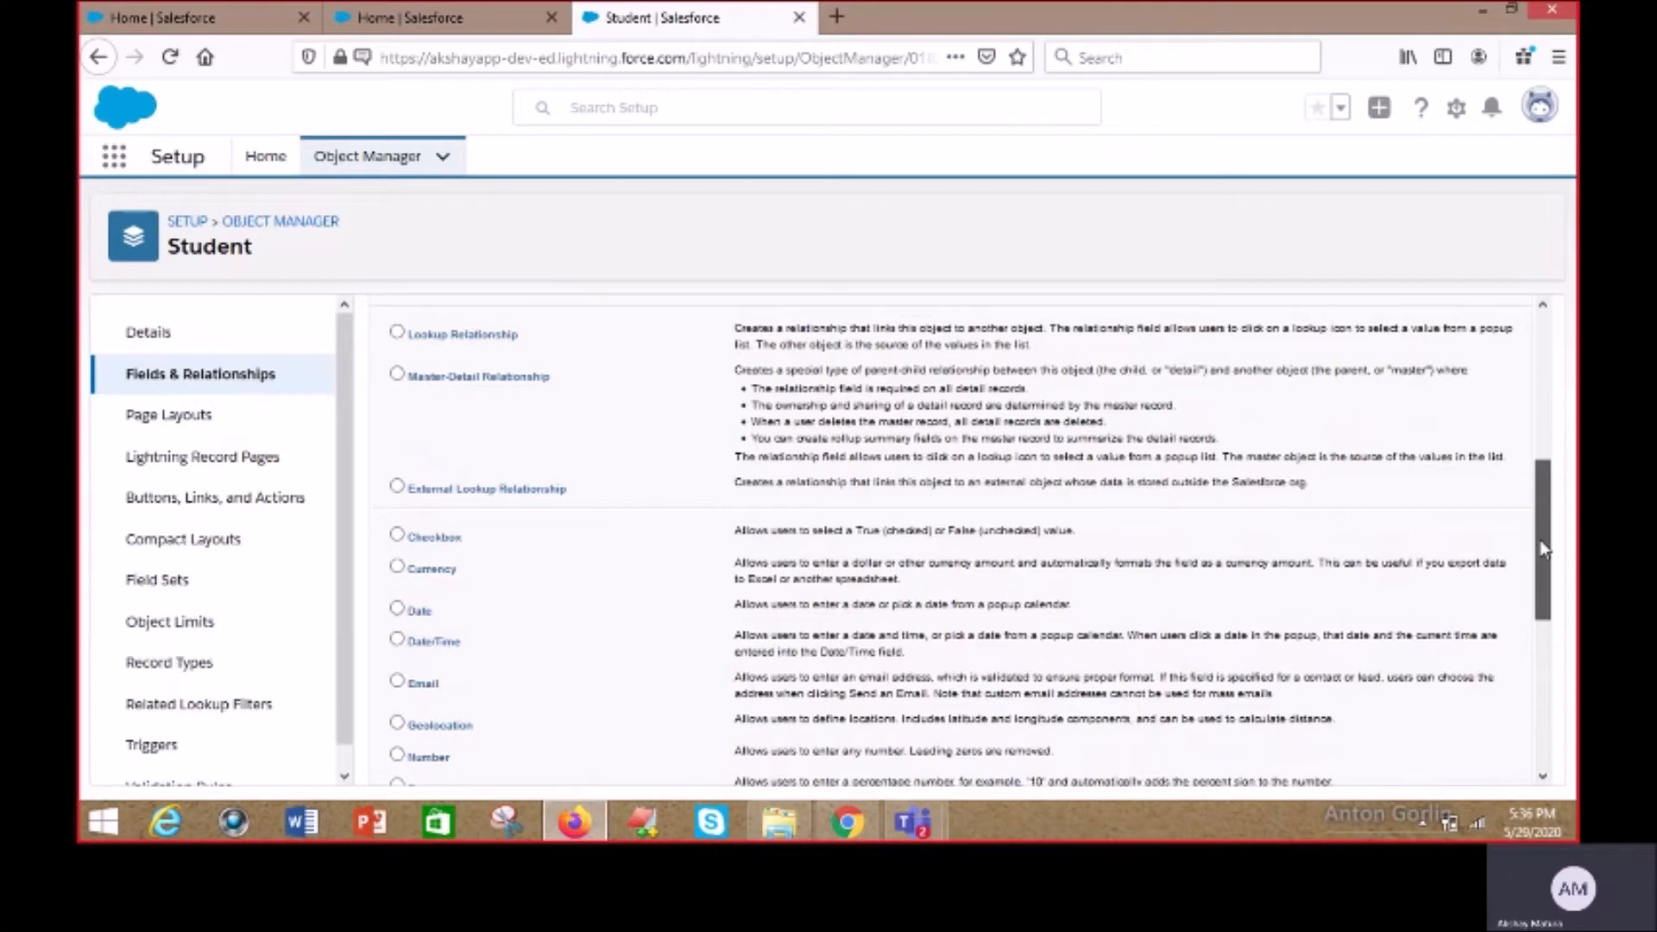
left_click_drag(1541, 544, 1535, 614)
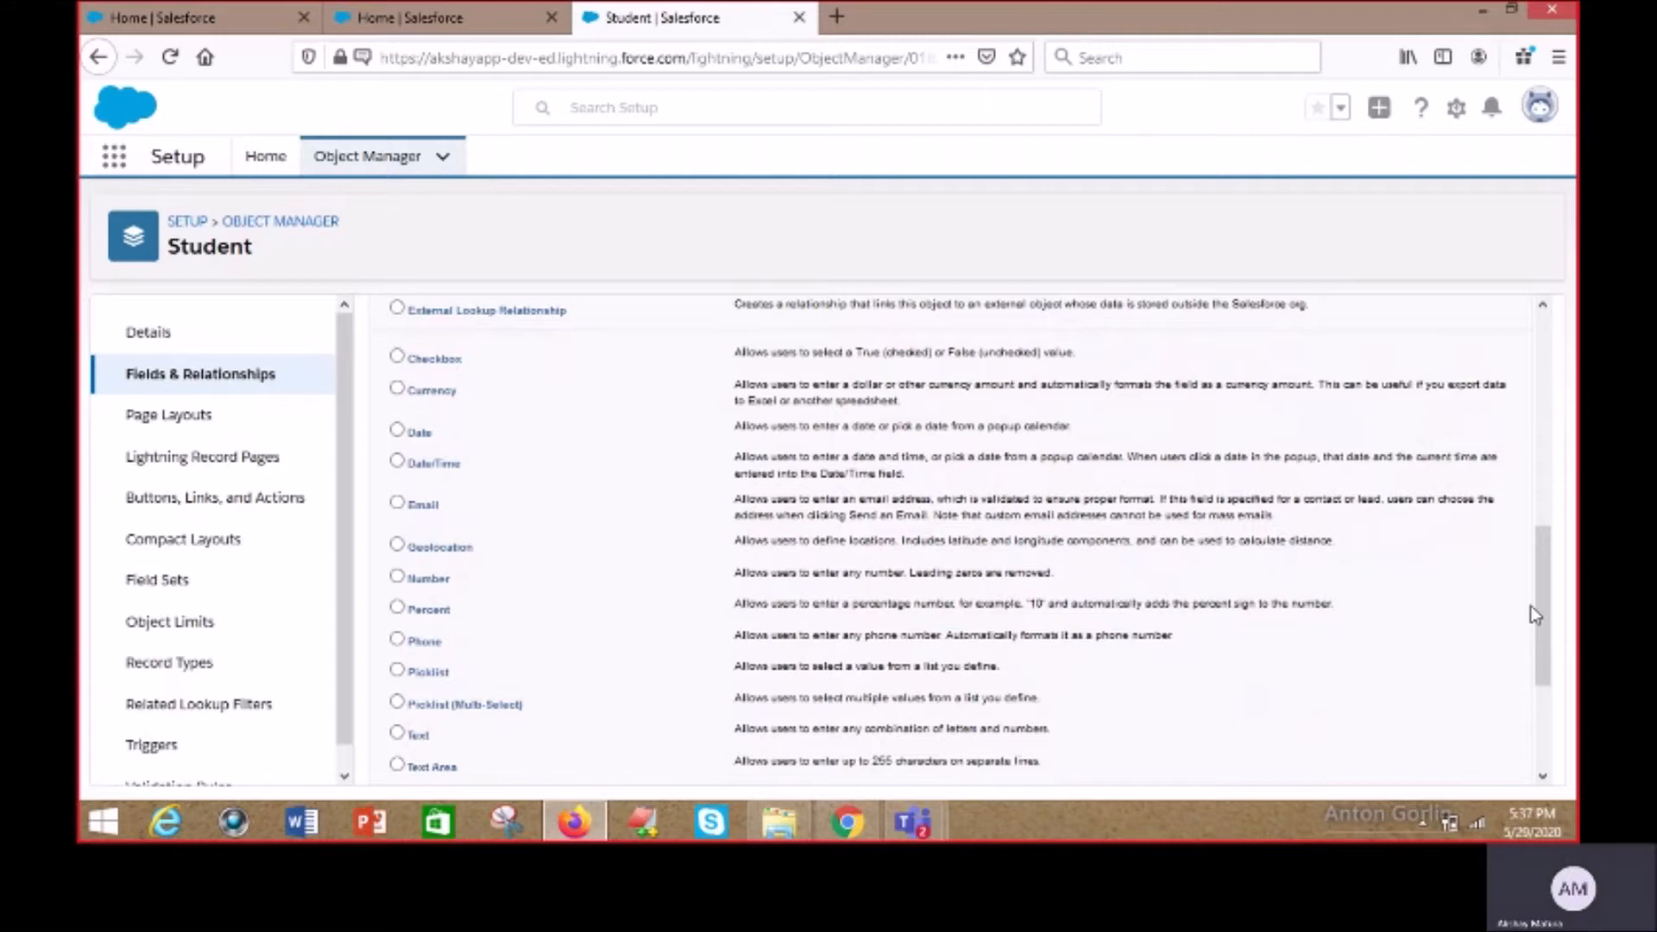
left_click_drag(1533, 614, 1546, 665)
left_click(426, 451)
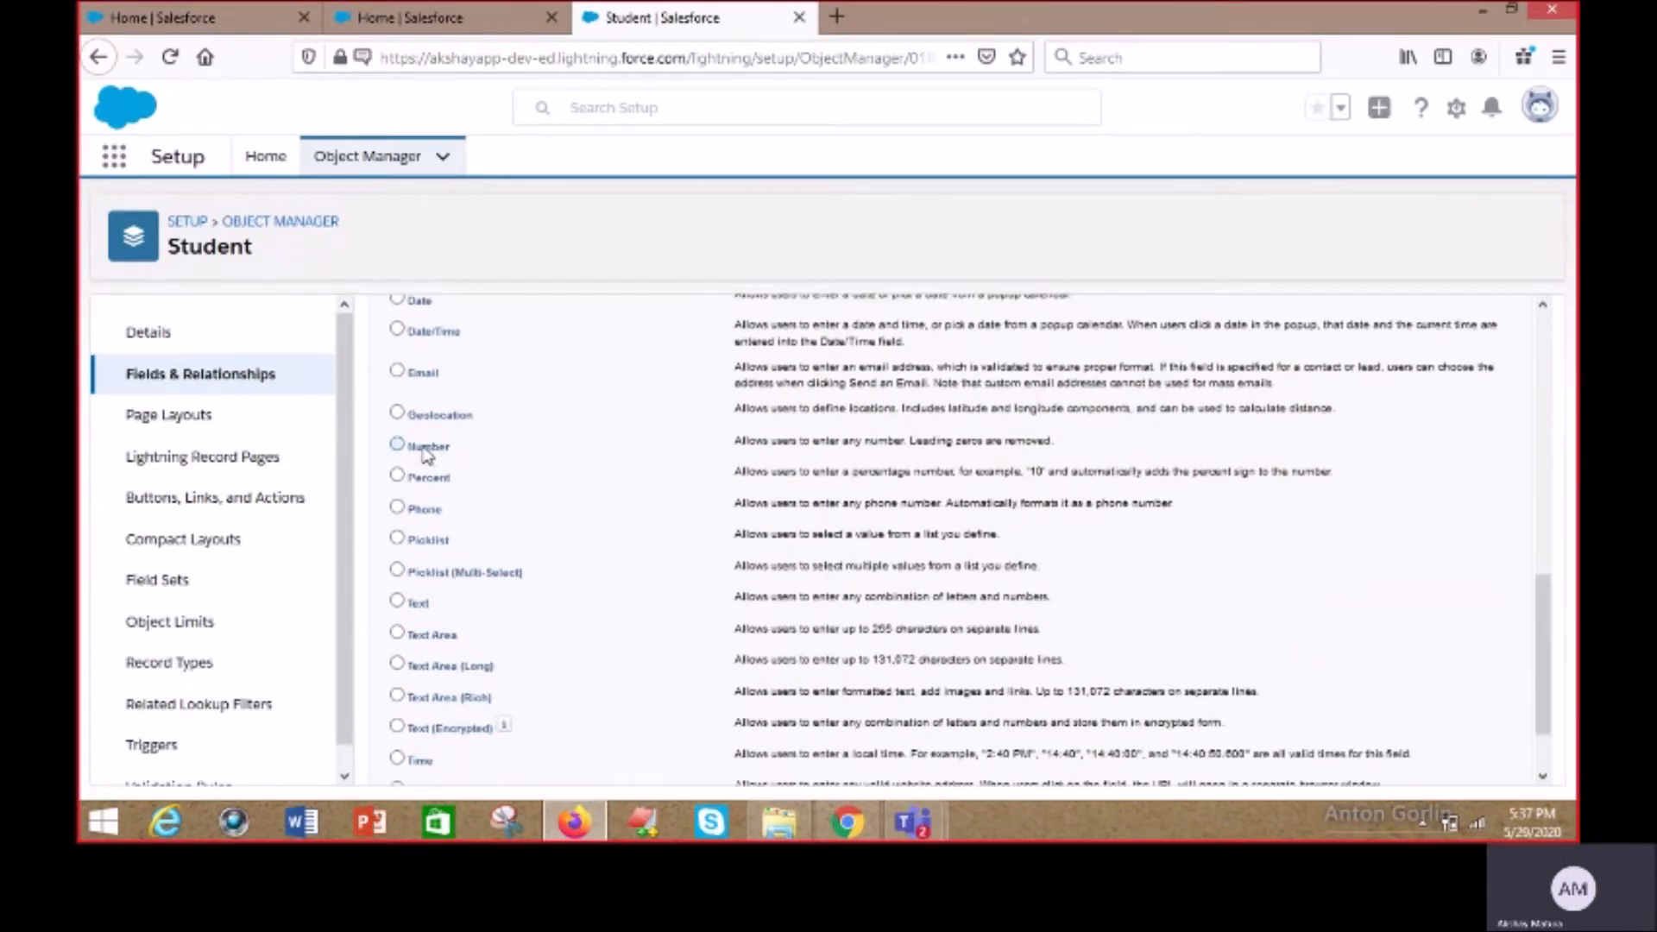
left_click(1540, 754)
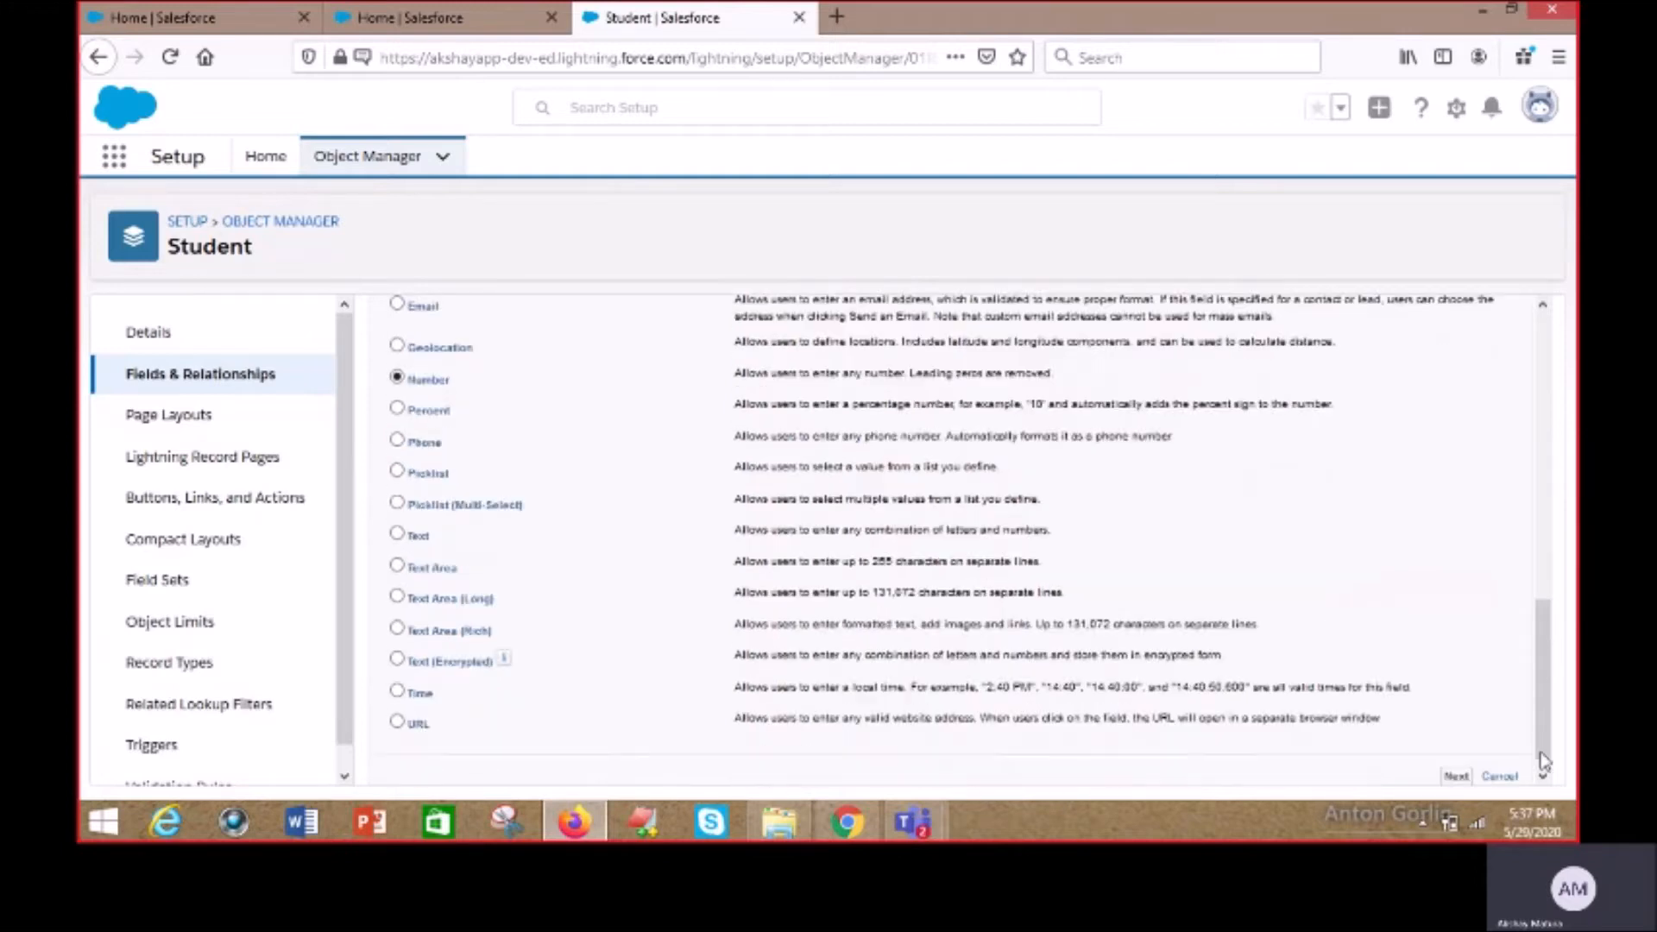
left_click(1448, 759)
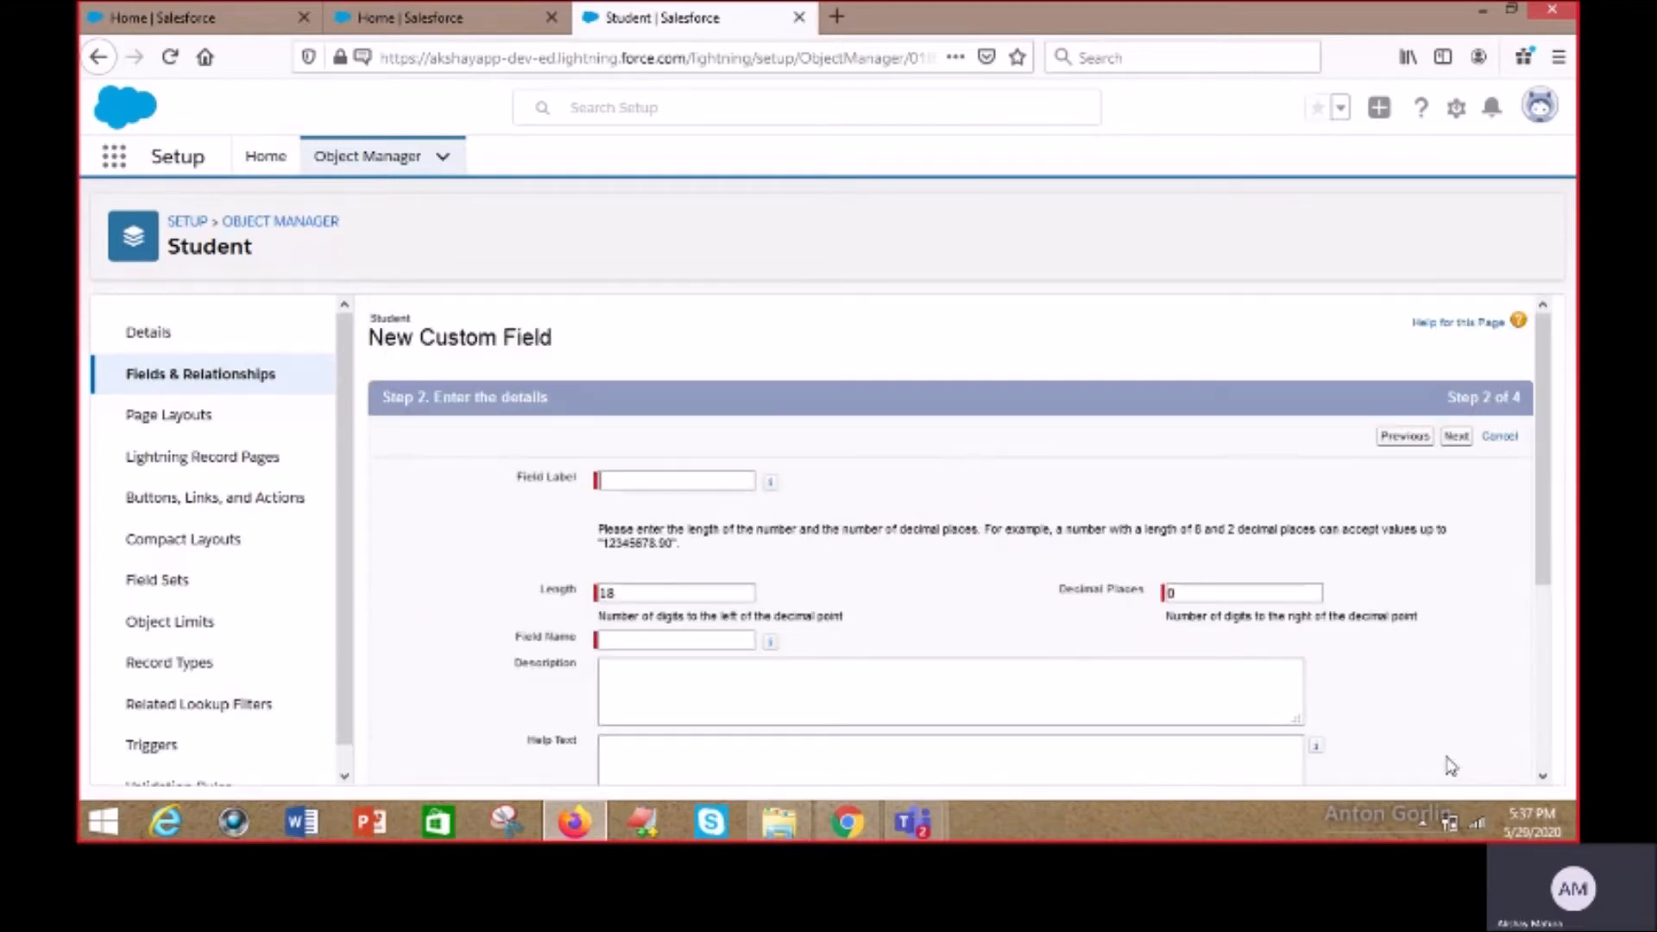
Label the number field Roll No and set its length to 12 digits.
type("Roll No")
key("Tab")
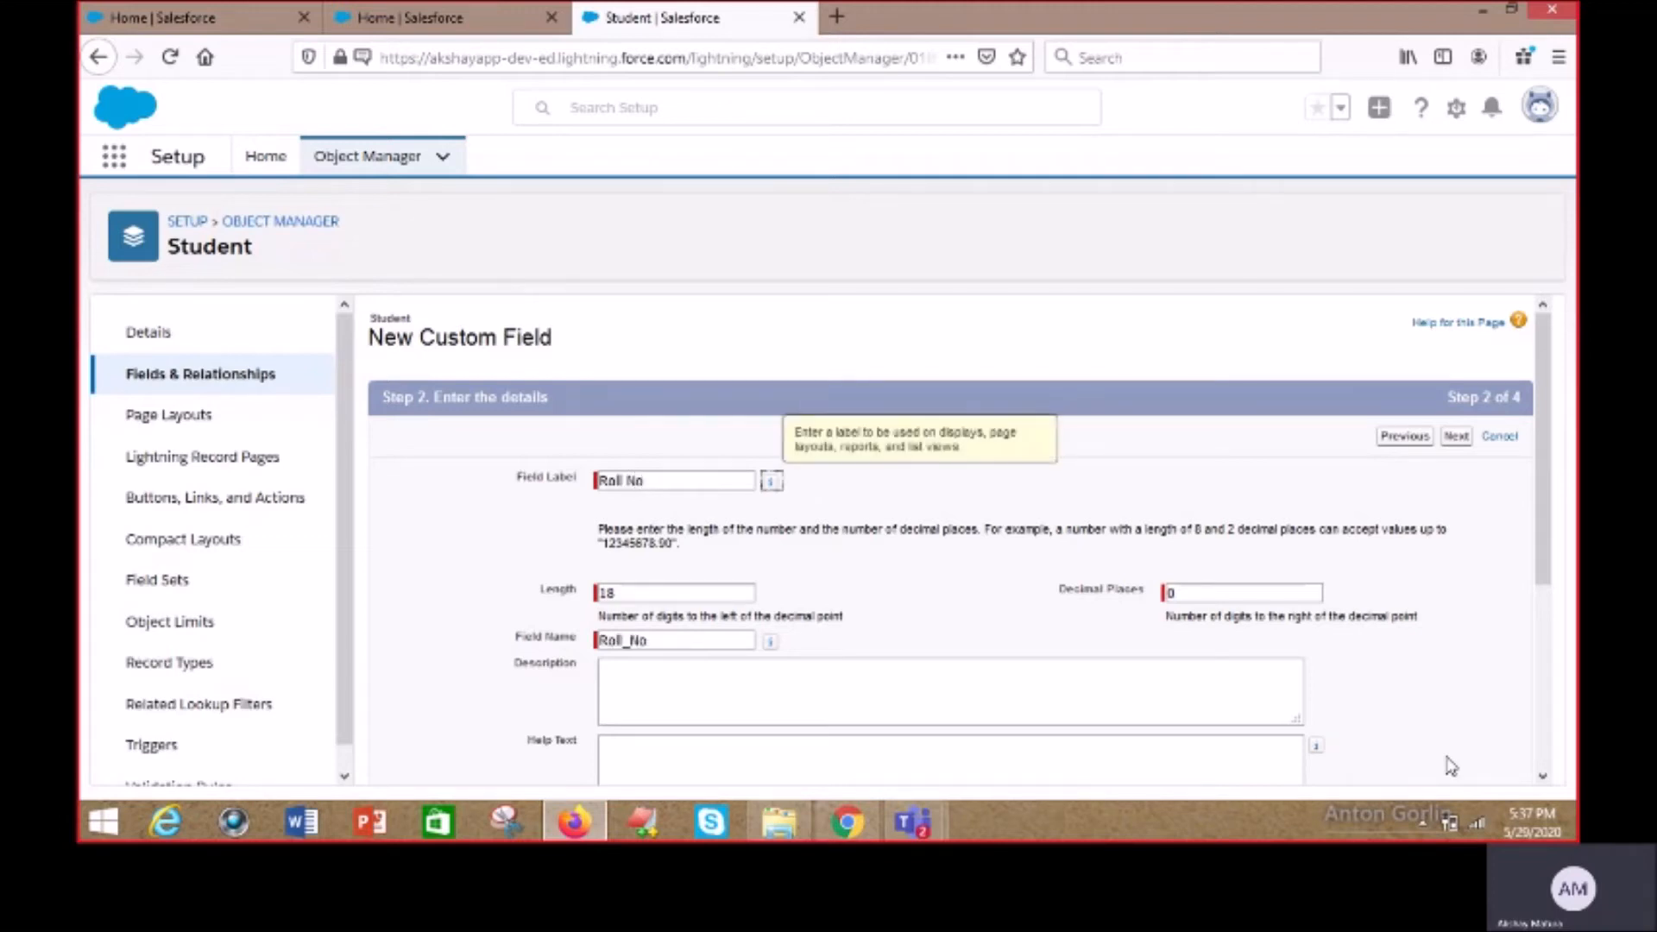
left_click(636, 595)
key("BackSpace")
type("2")
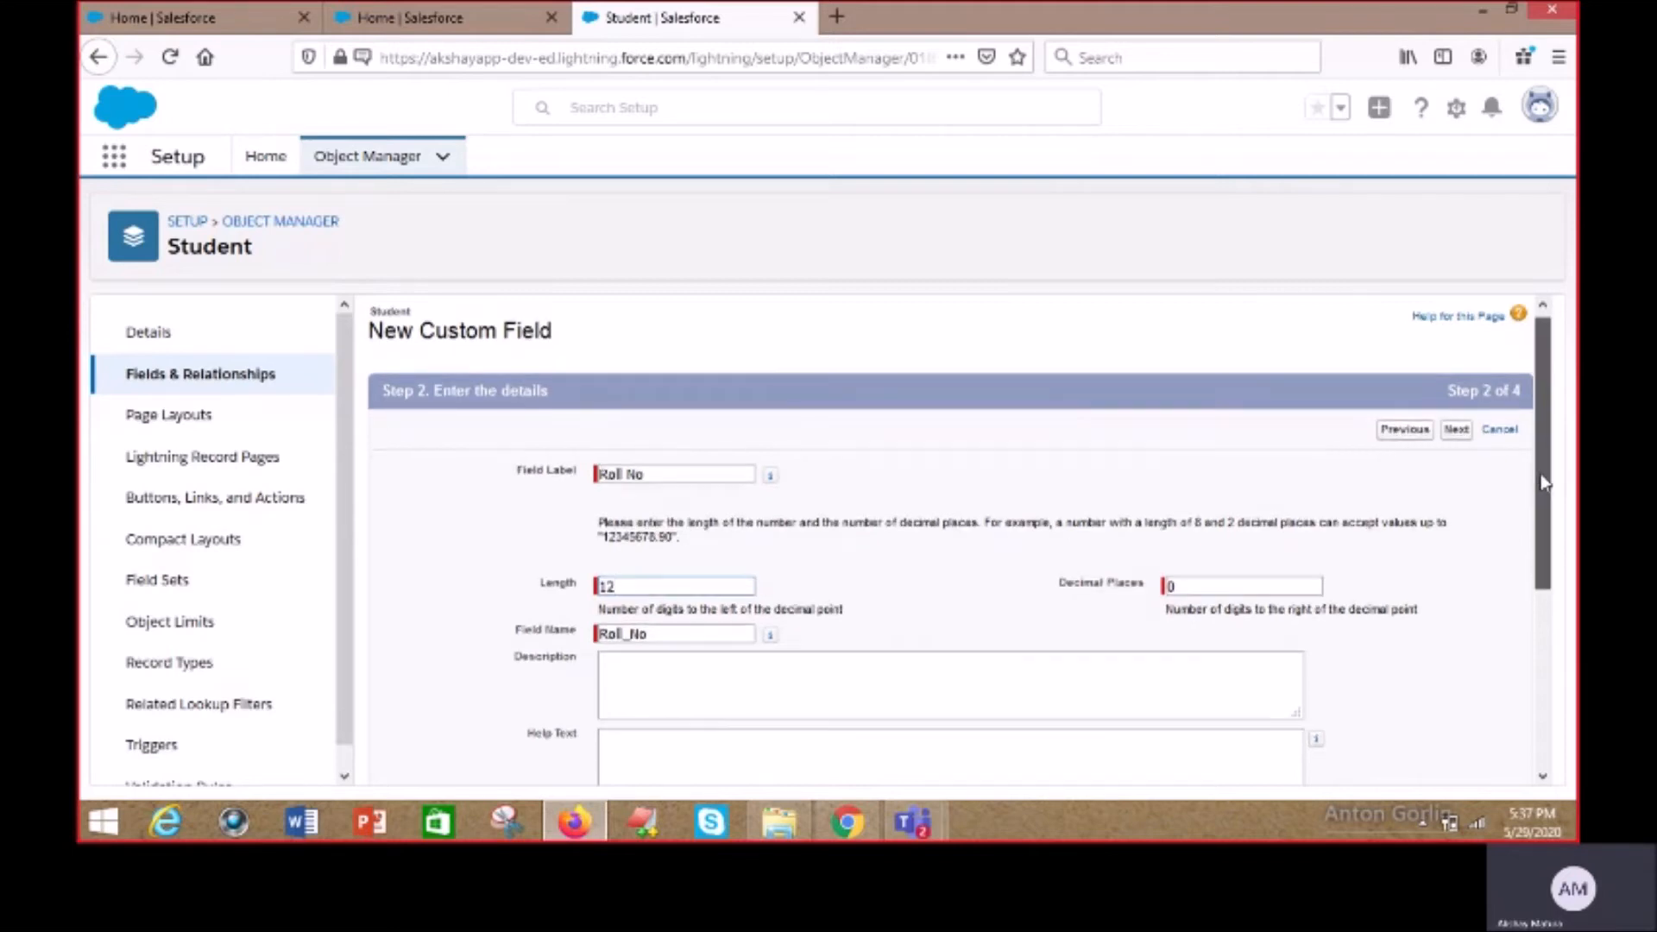
Enter the description "Describes the roll No for a Student records.", disallow duplicate values, and continue to field-level security.
scroll(1543, 477, "down", 2)
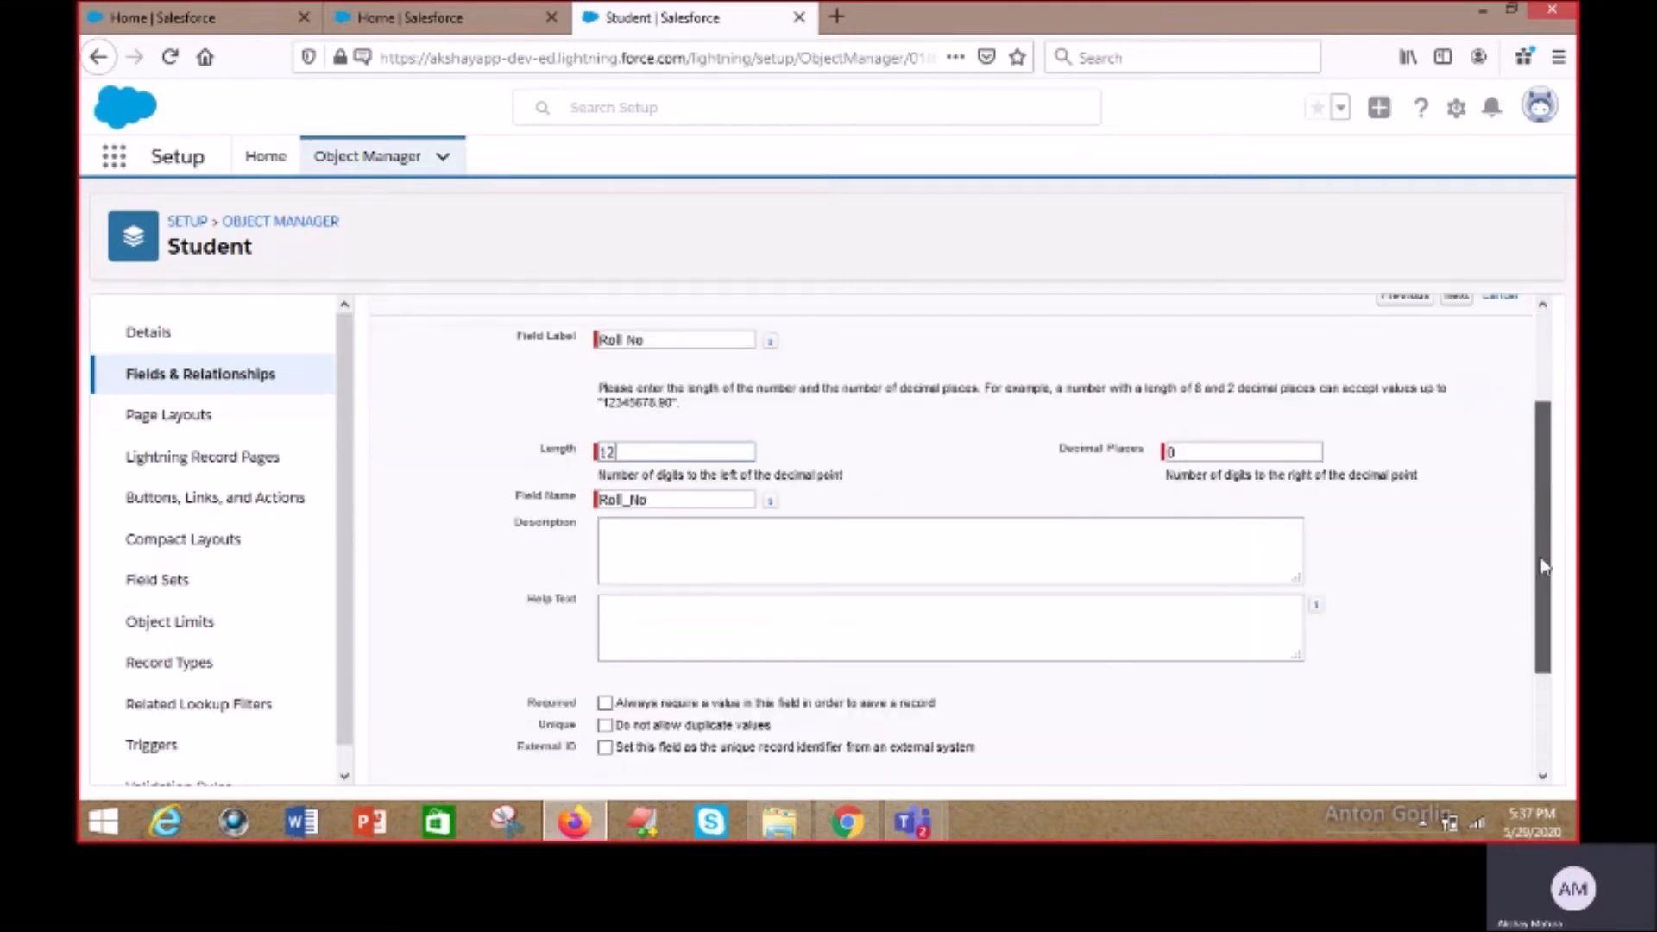
left_click(1065, 538)
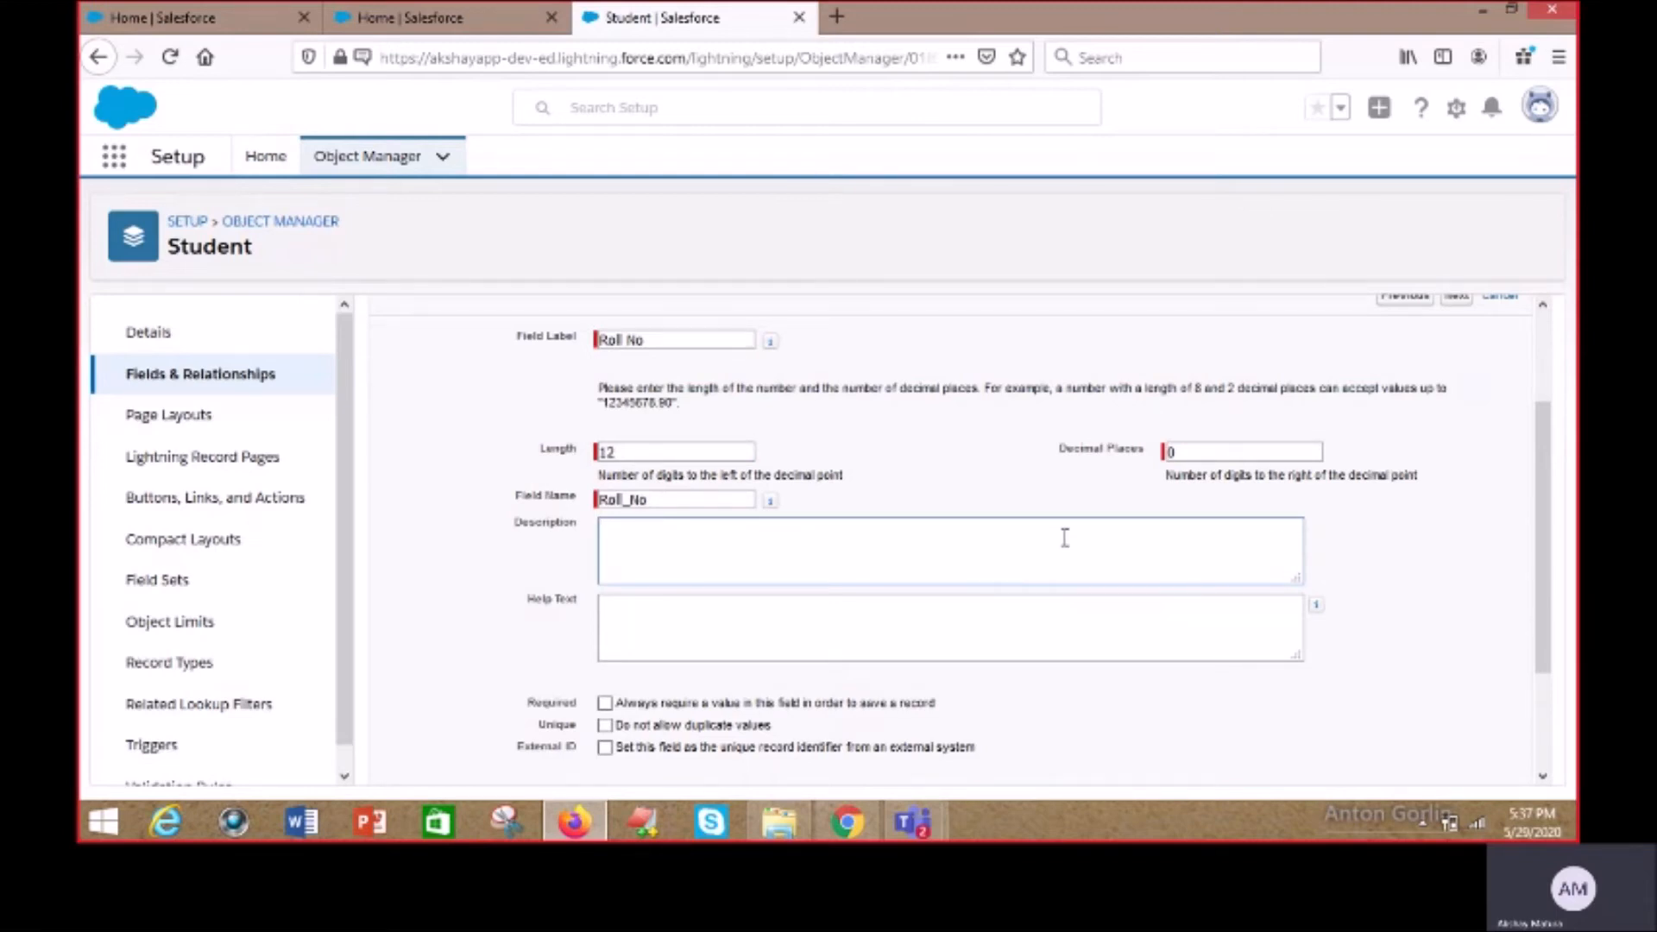
type("Describes the roll No")
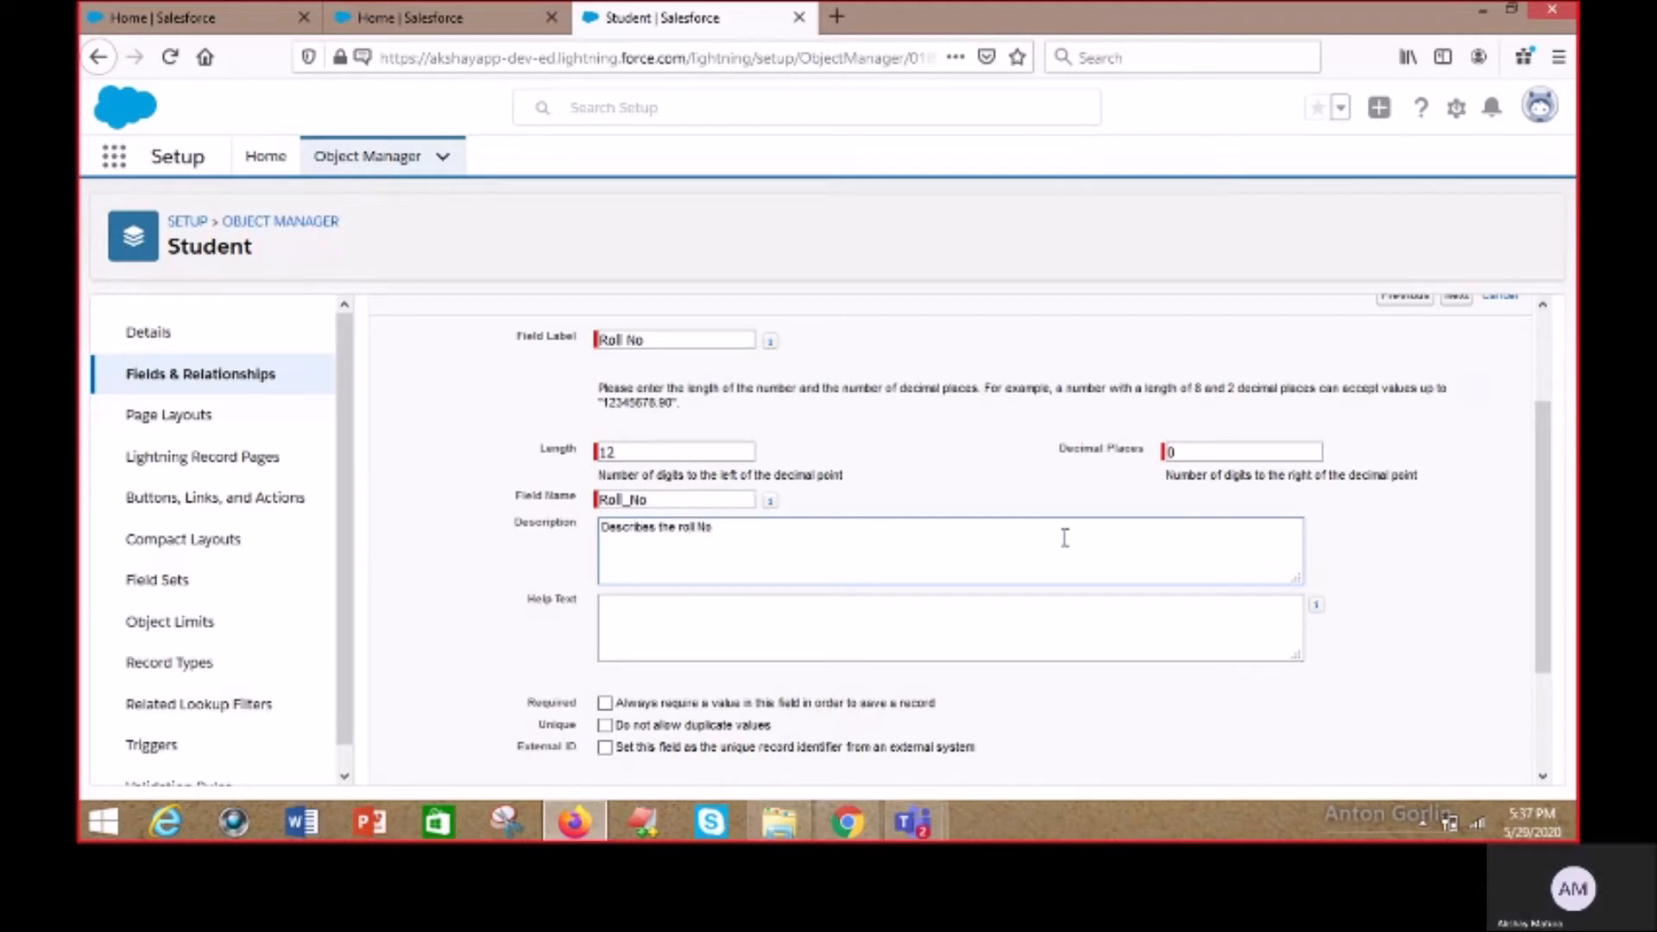
type(" for a Student records")
left_click_drag(1549, 584, 1549, 677)
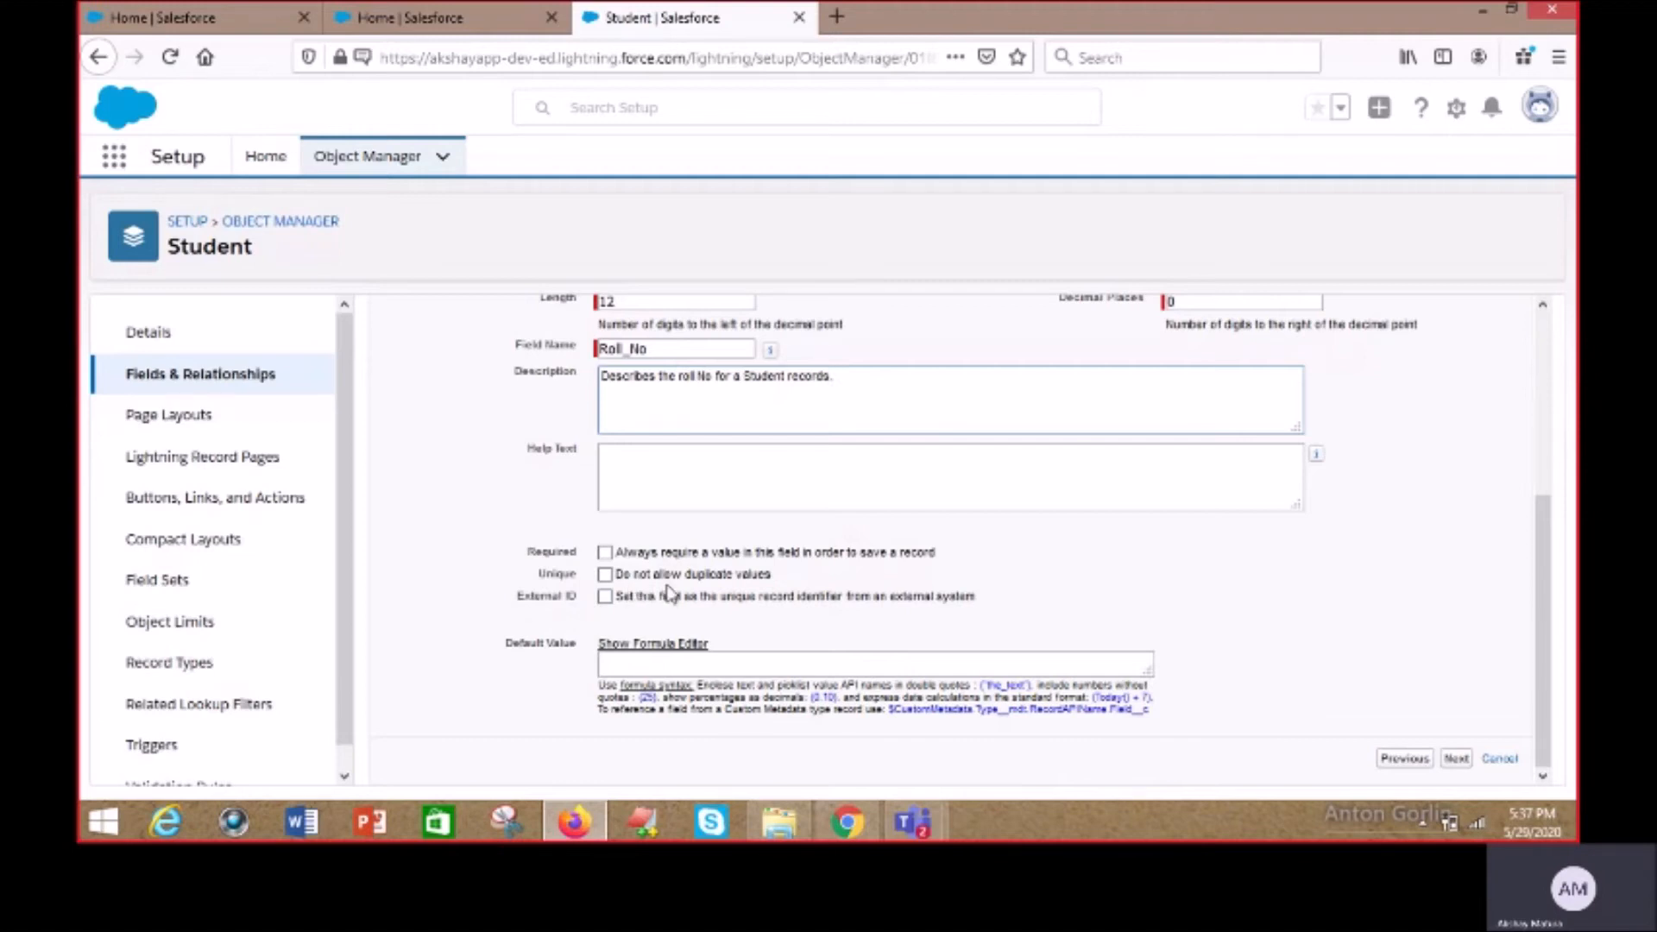
left_click(605, 575)
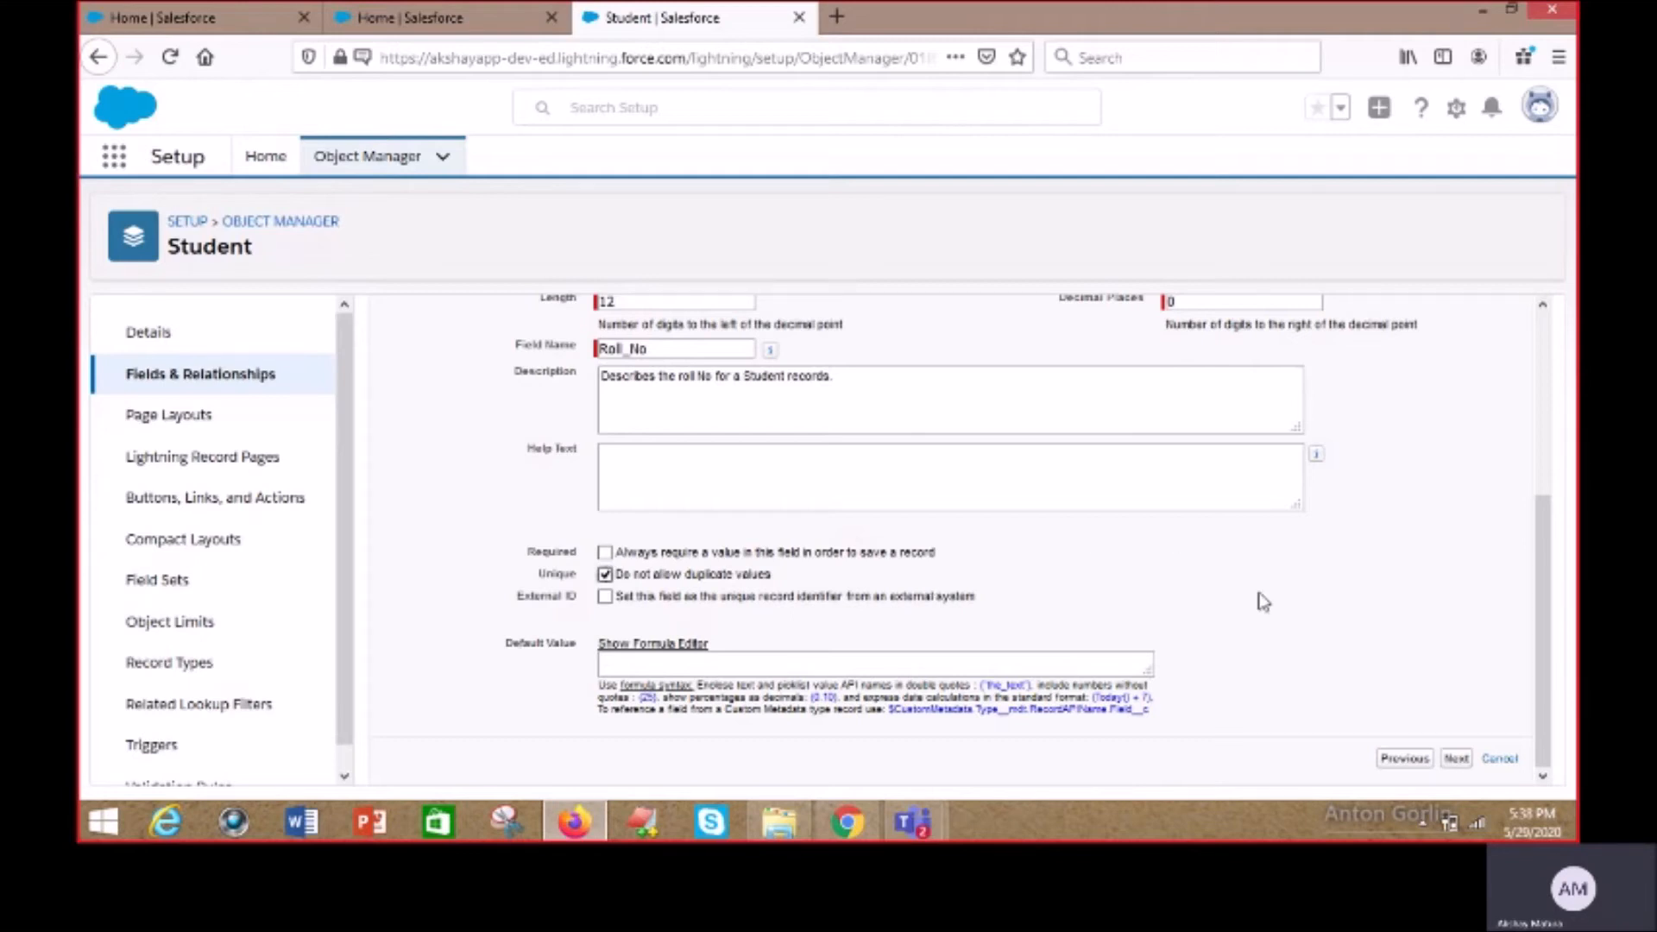
left_click(1459, 763)
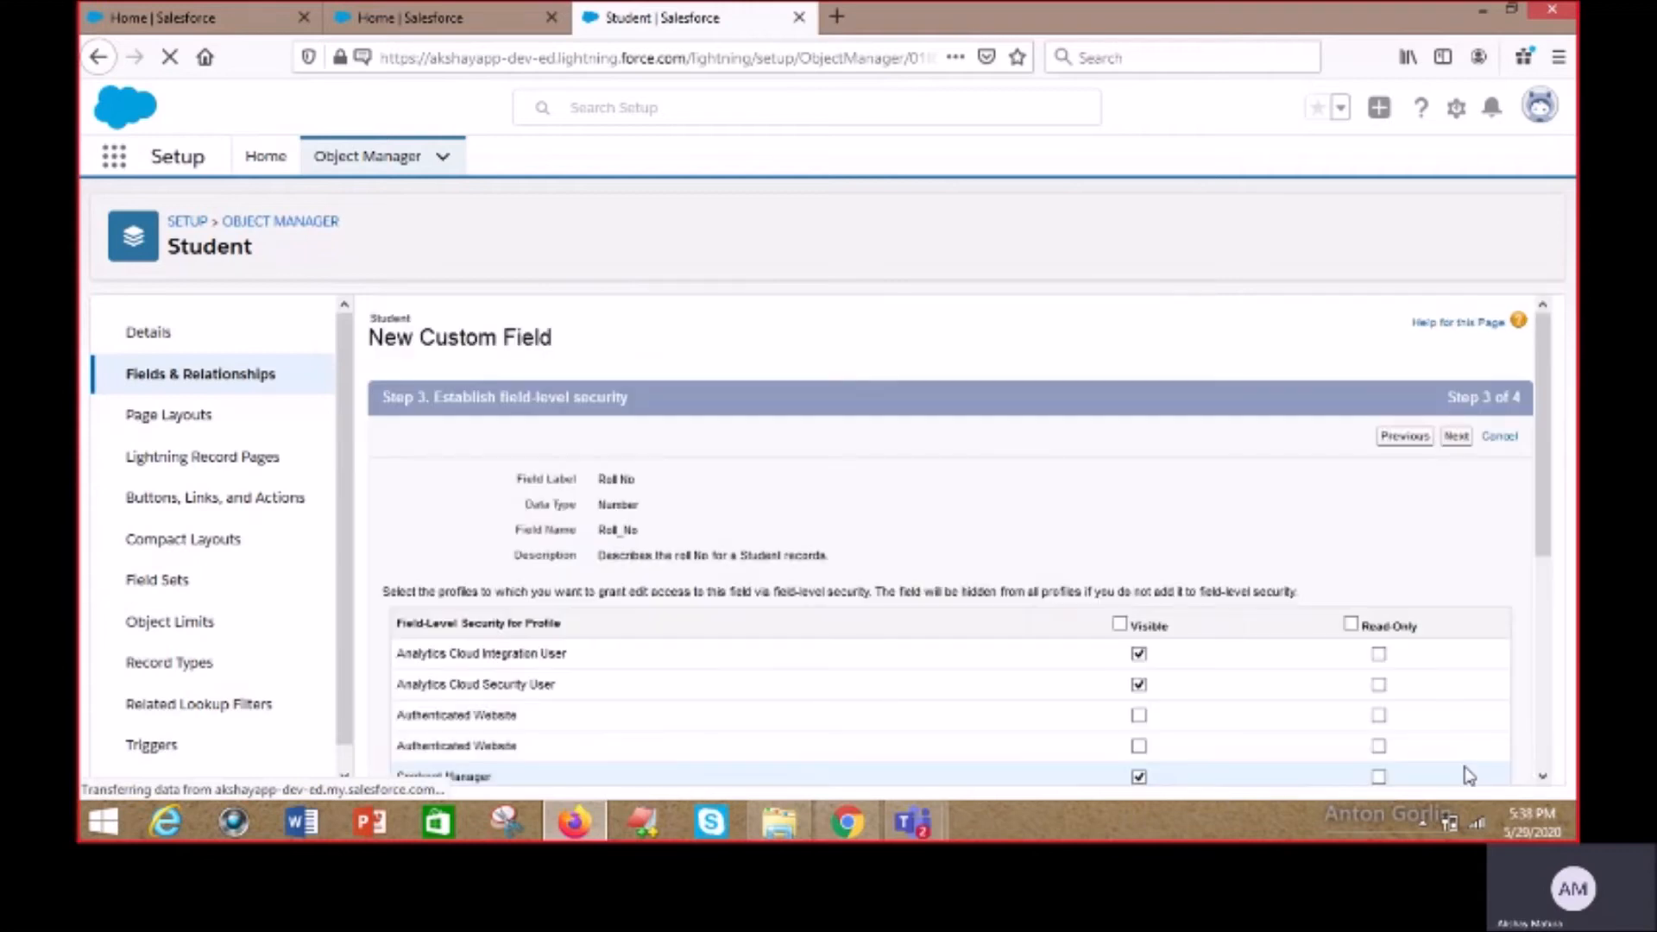
Make the Roll No field visible to all profiles and save it with the Student Layout included.
mouse_move(1547, 413)
left_mouse_down()
mouse_move(1545, 581)
mouse_move(1525, 427)
left_mouse_up()
scroll(1525, 427, "down", 1)
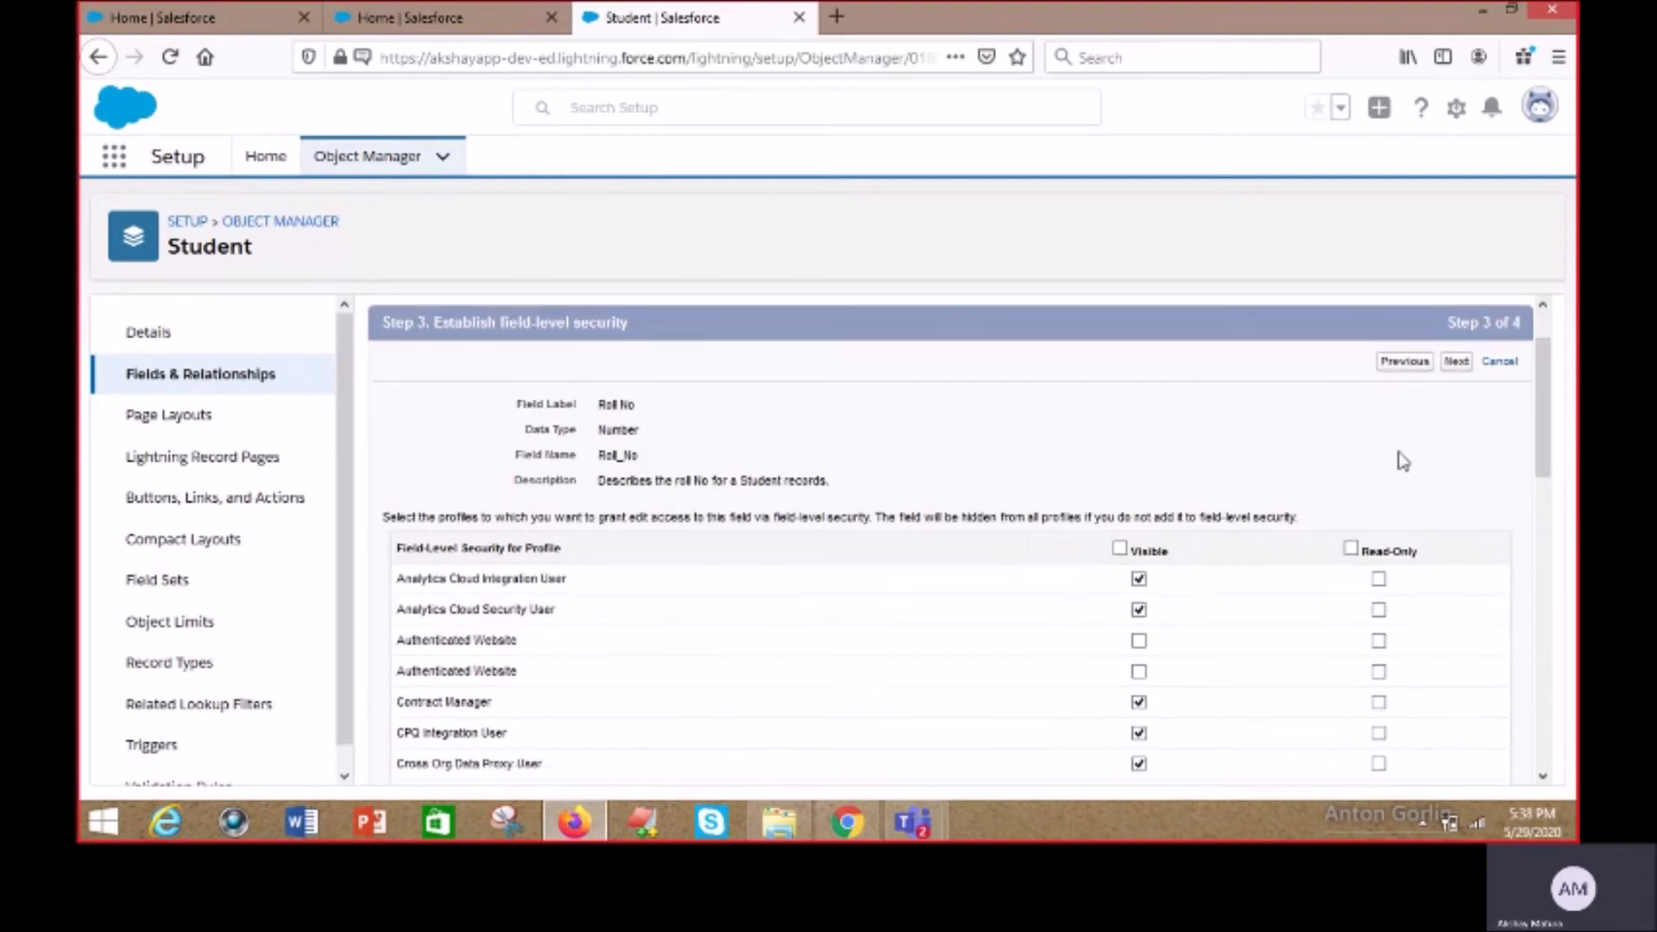
left_click(1120, 550)
left_click(1456, 363)
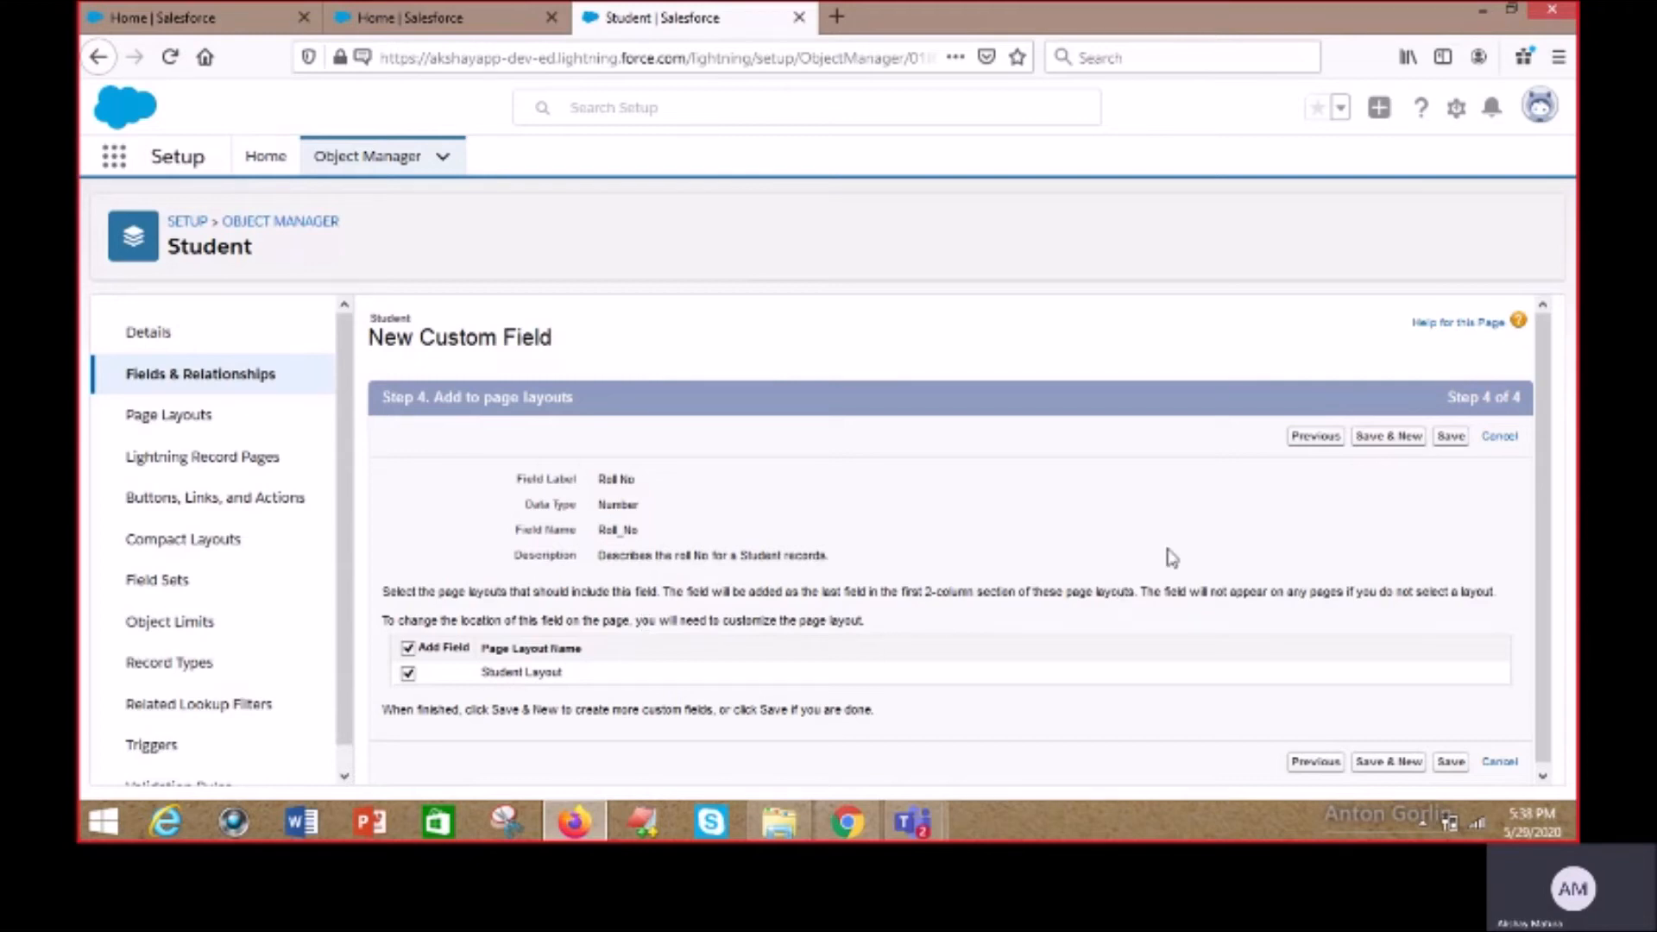
left_click(1453, 437)
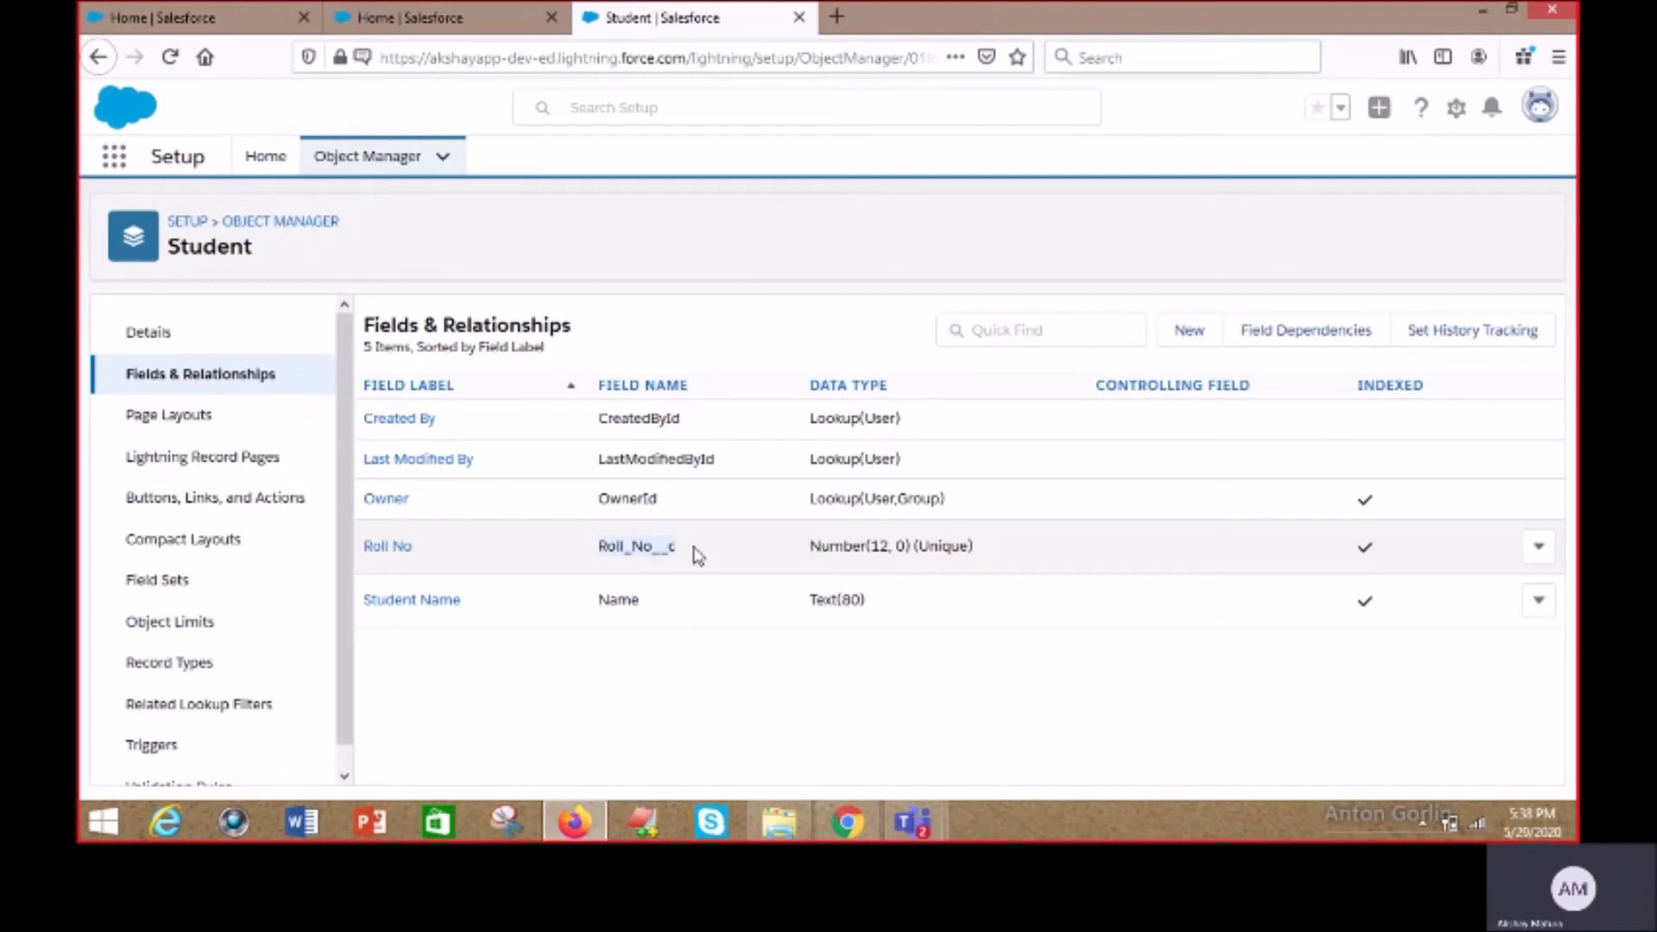
left_click(916, 692)
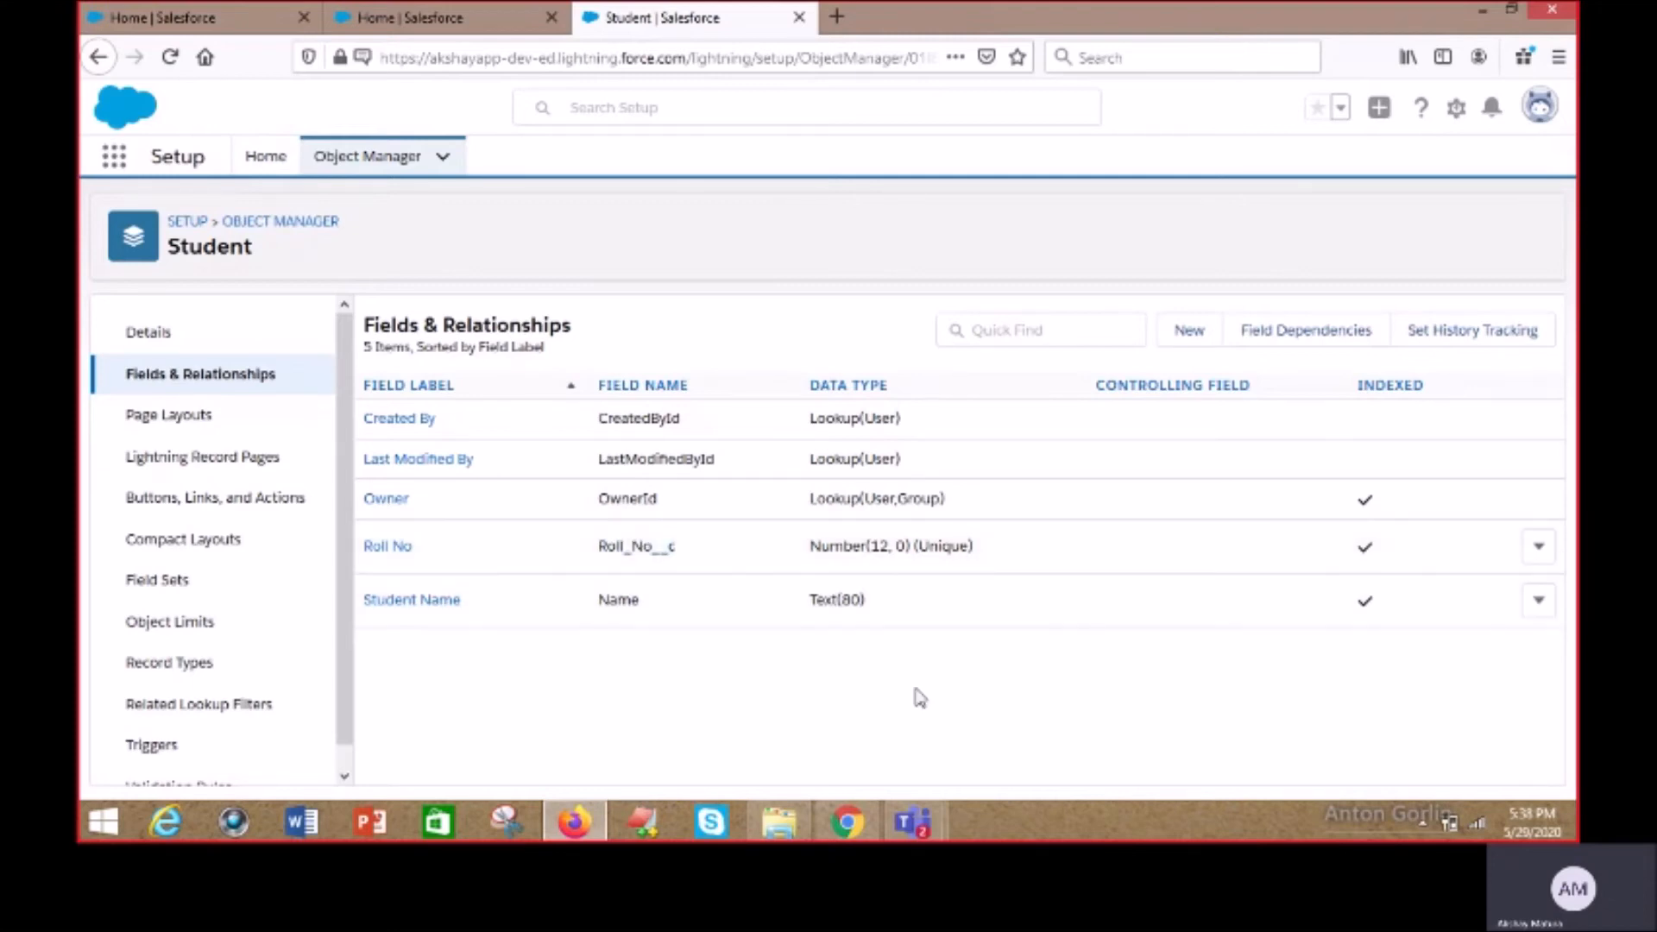
Start another custom field on the Student object and choose Picklist as its data type.
left_click(1188, 333)
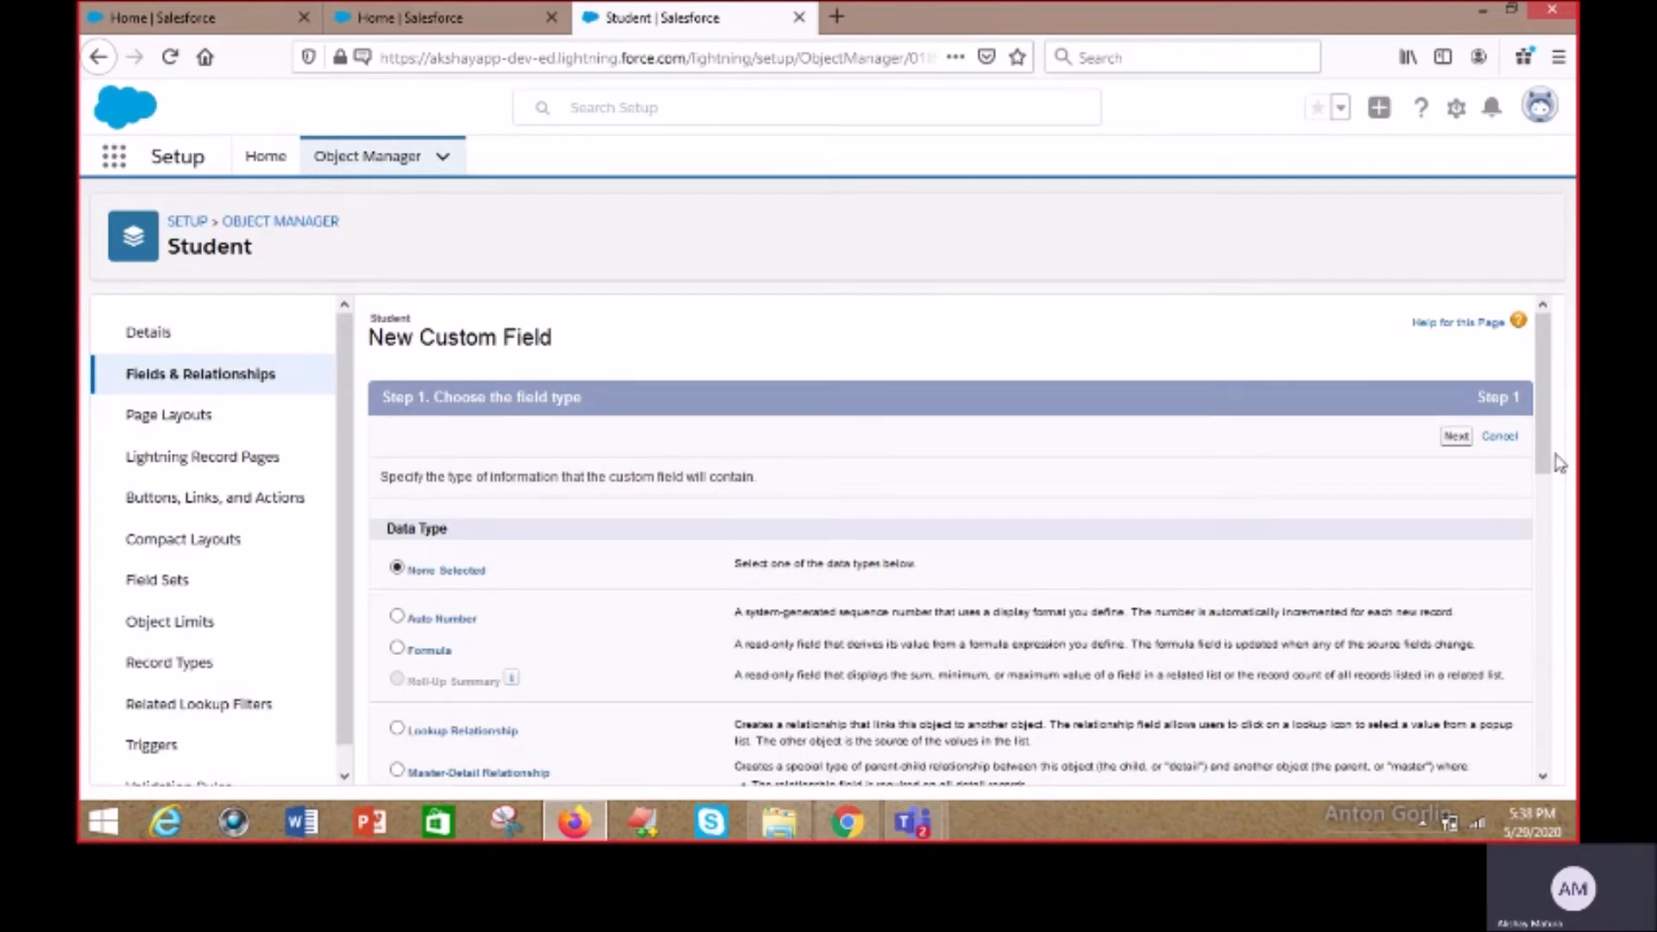
left_click_drag(1543, 460, 1549, 618)
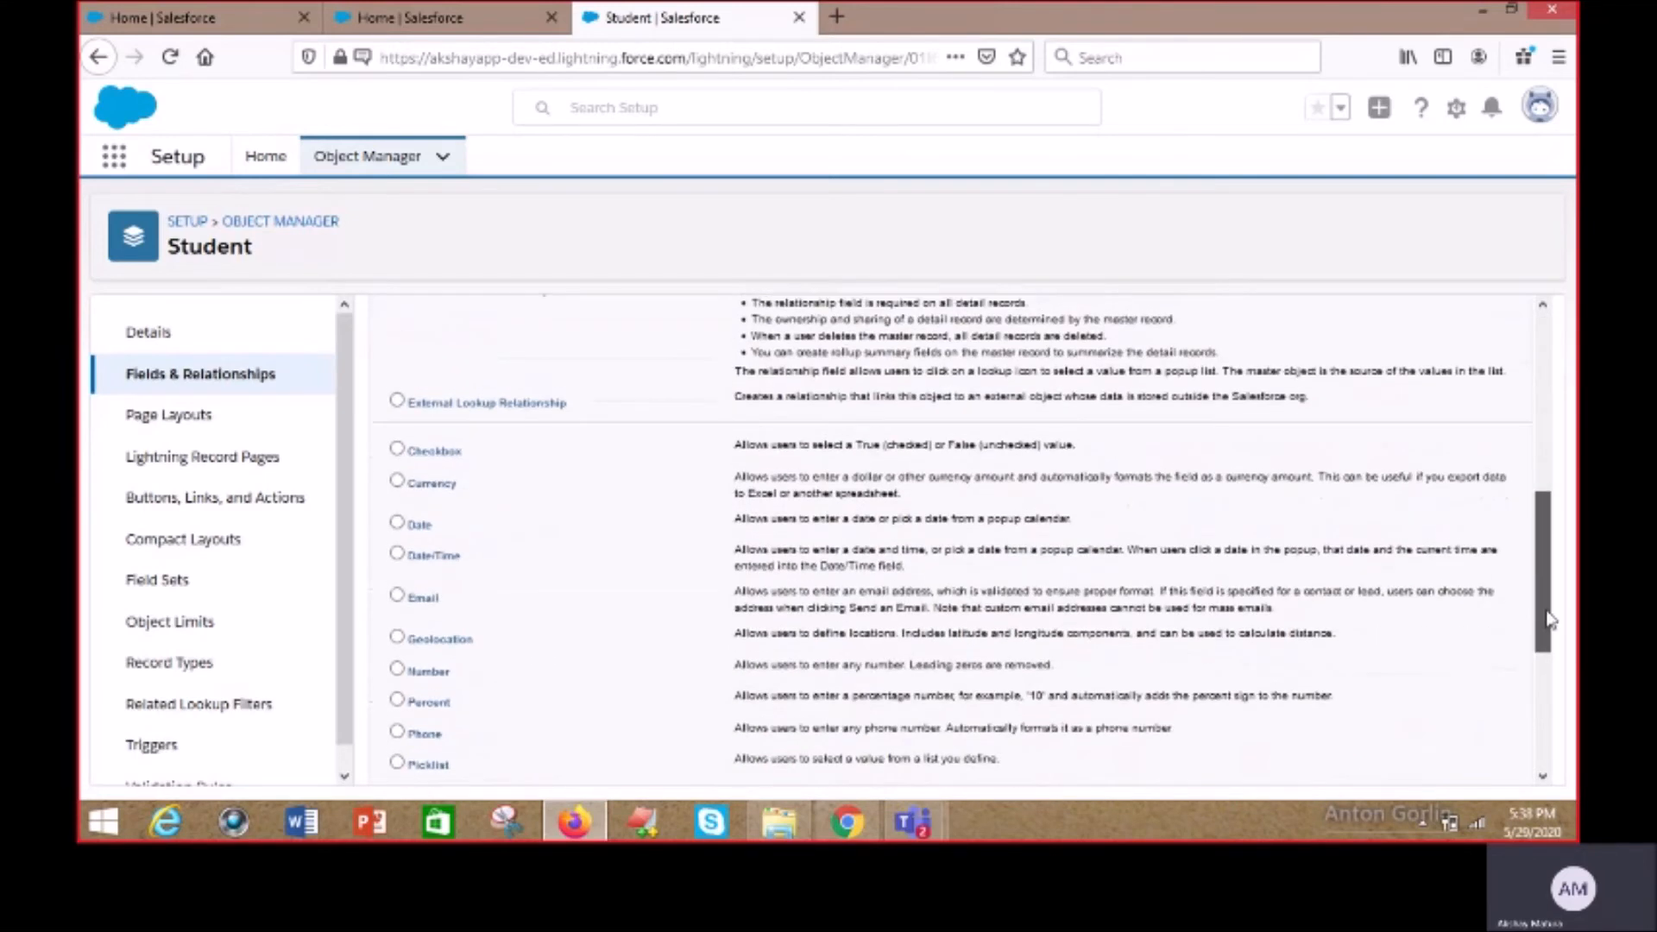
left_click_drag(1549, 619, 1533, 716)
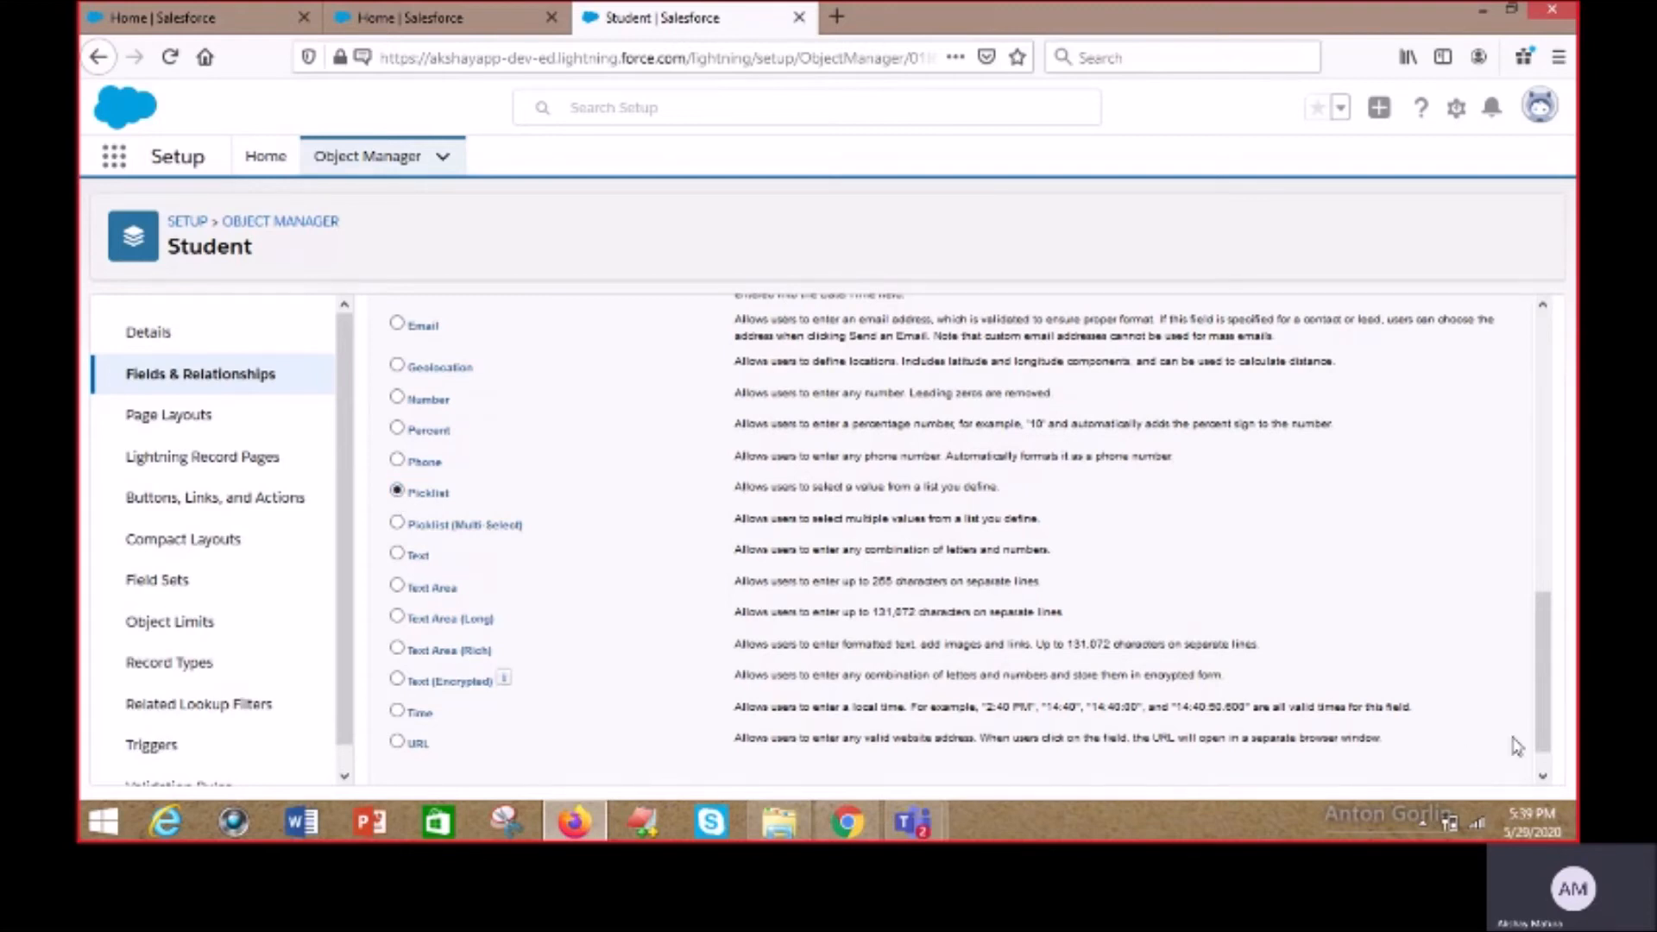
left_click(1543, 775)
left_click(1455, 756)
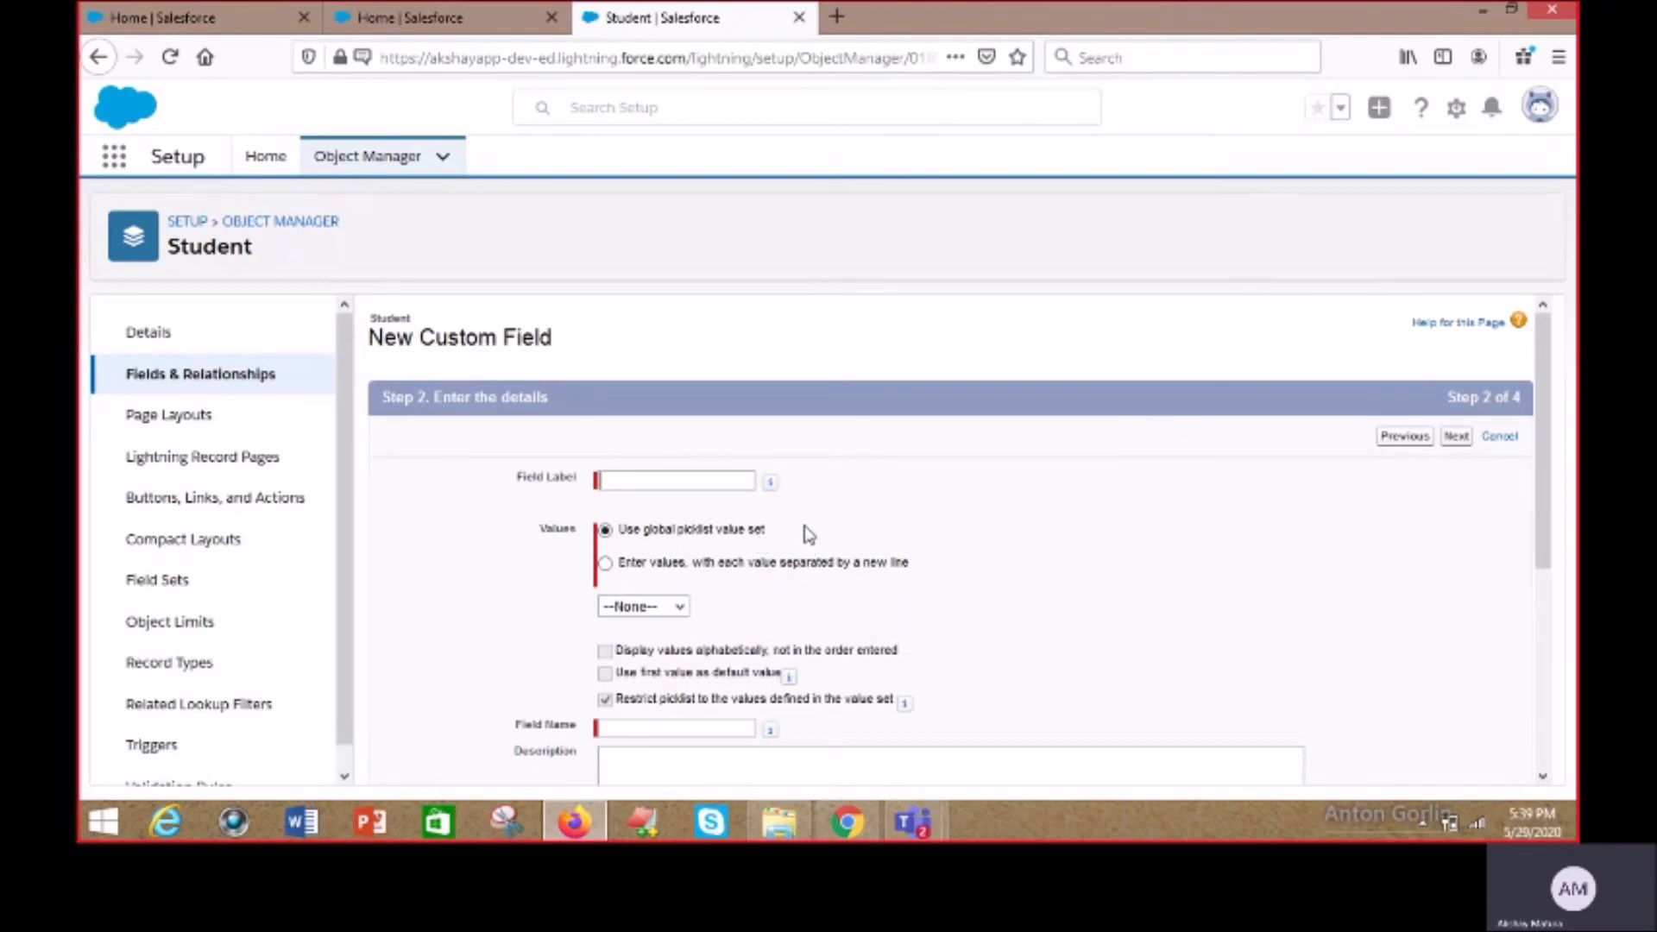
Label the picklist field Course and define its own values instead of a global value set, entering Engineering.
left_click(662, 482)
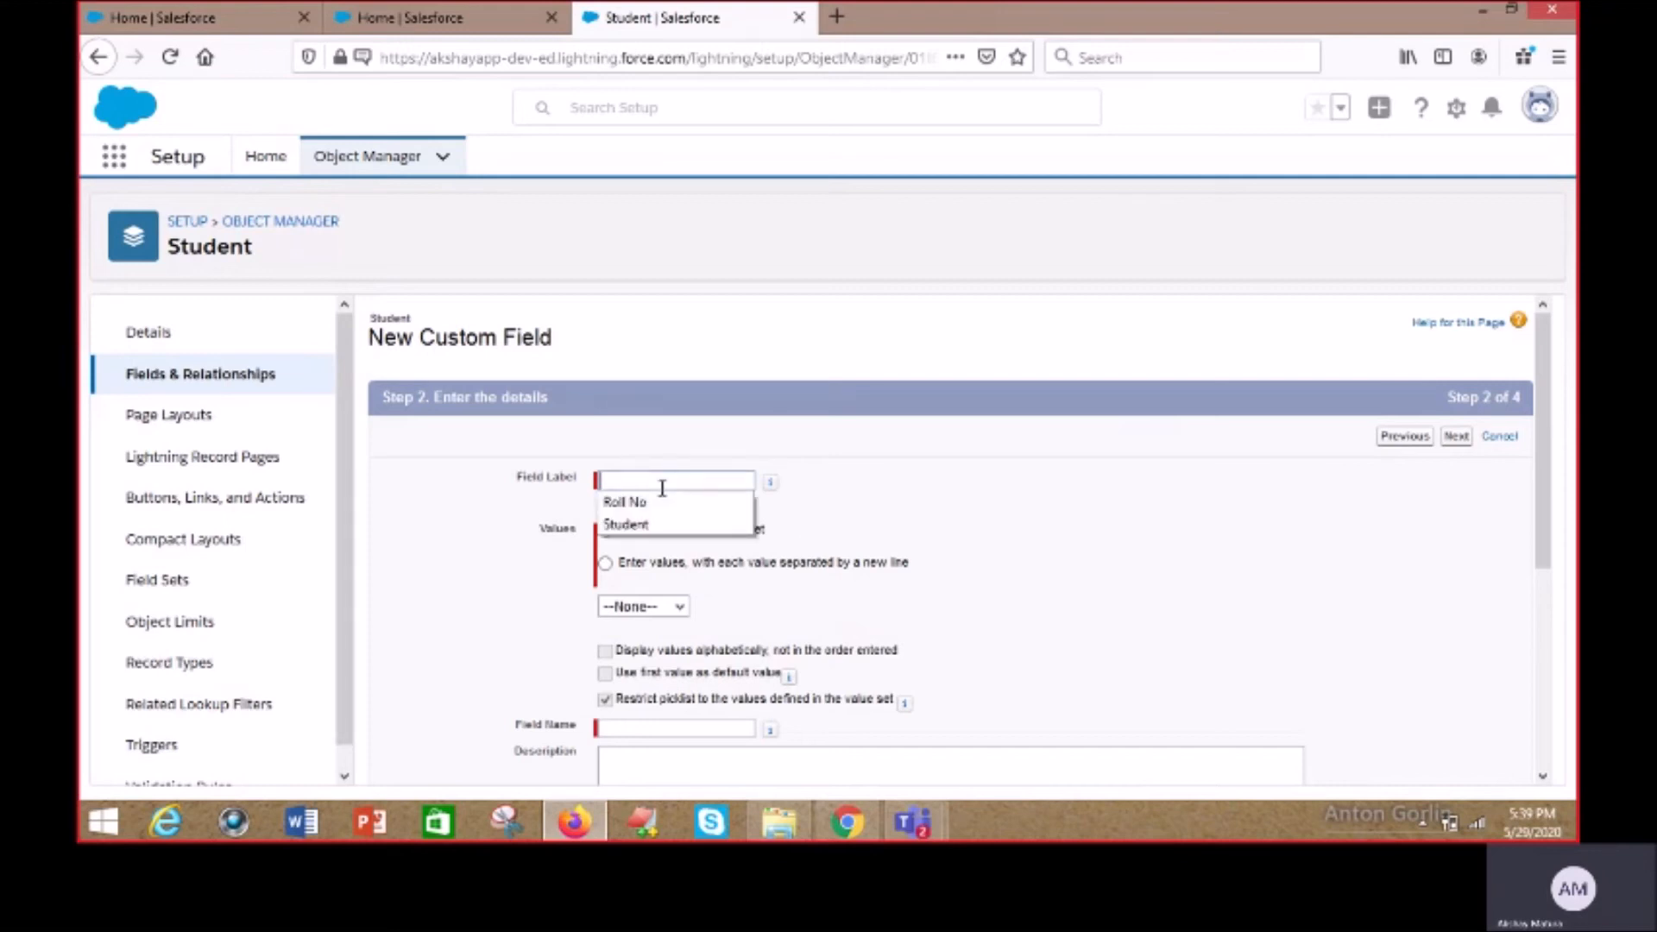
type("Course")
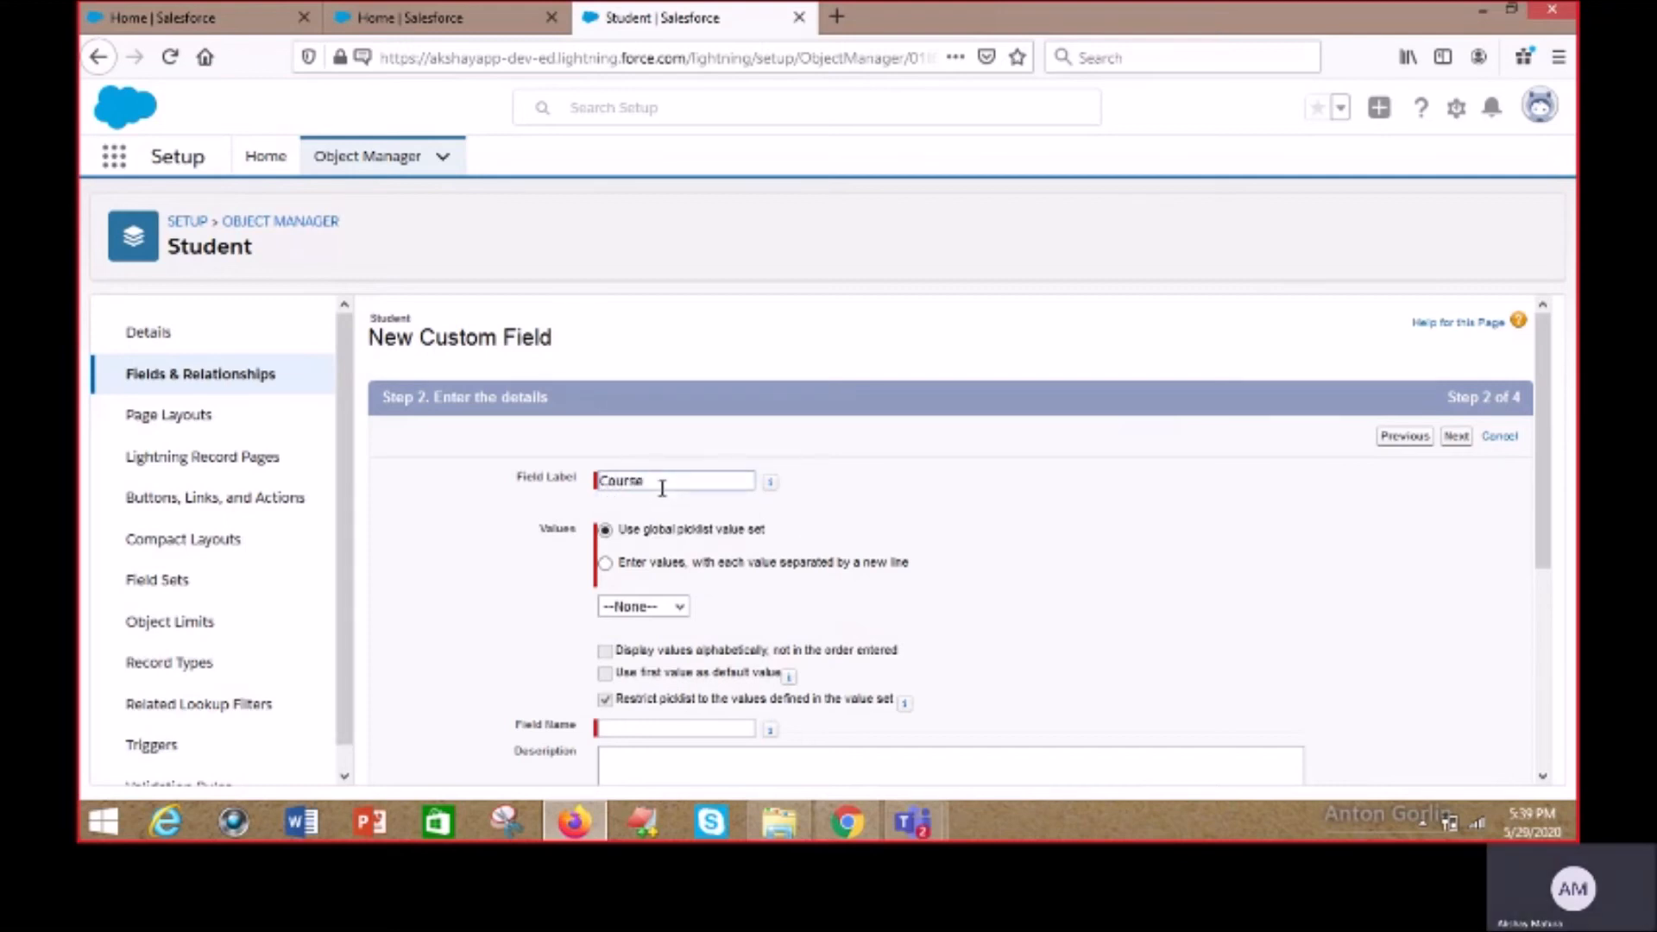
key("Tab")
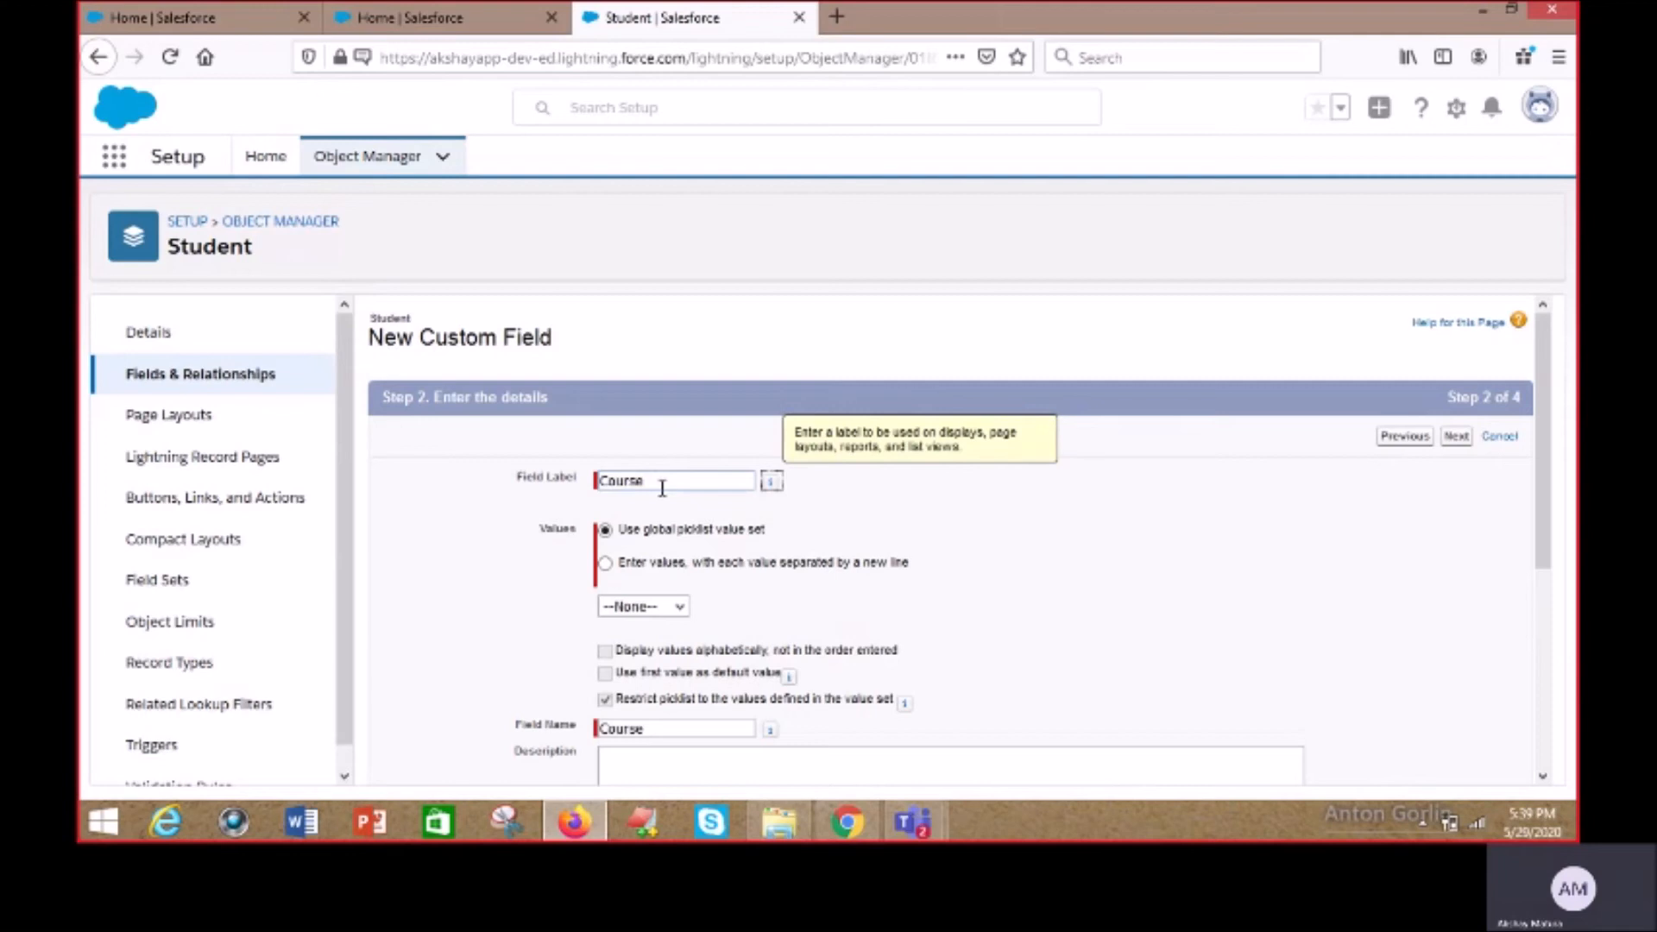
left_click(608, 566)
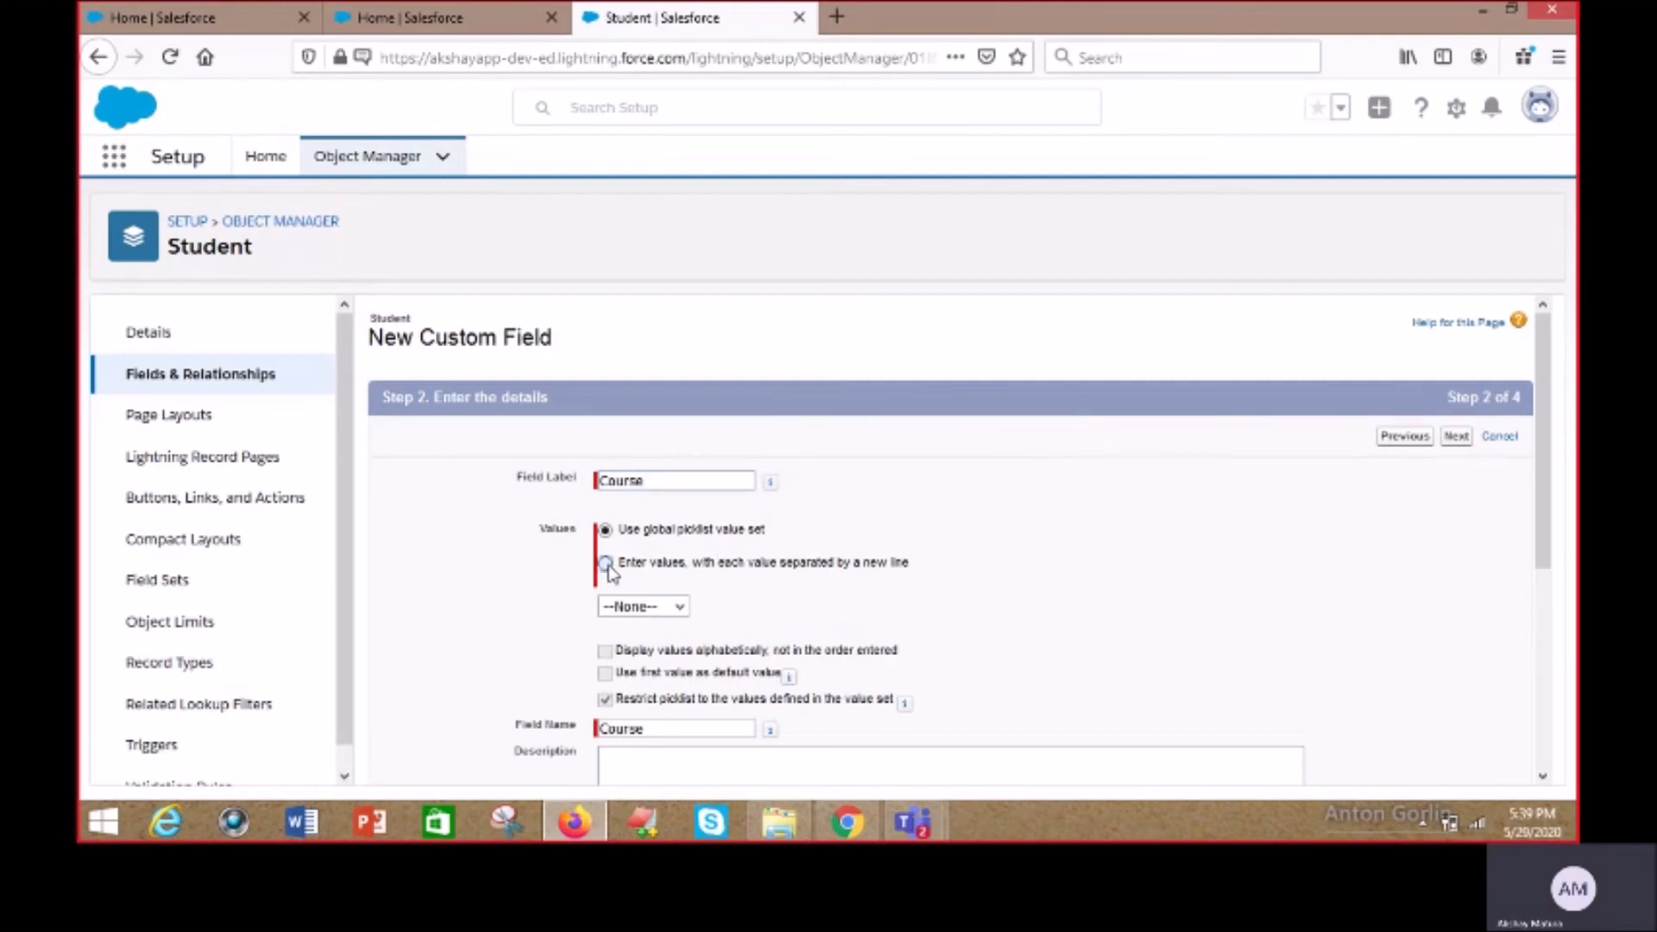
left_click(697, 663)
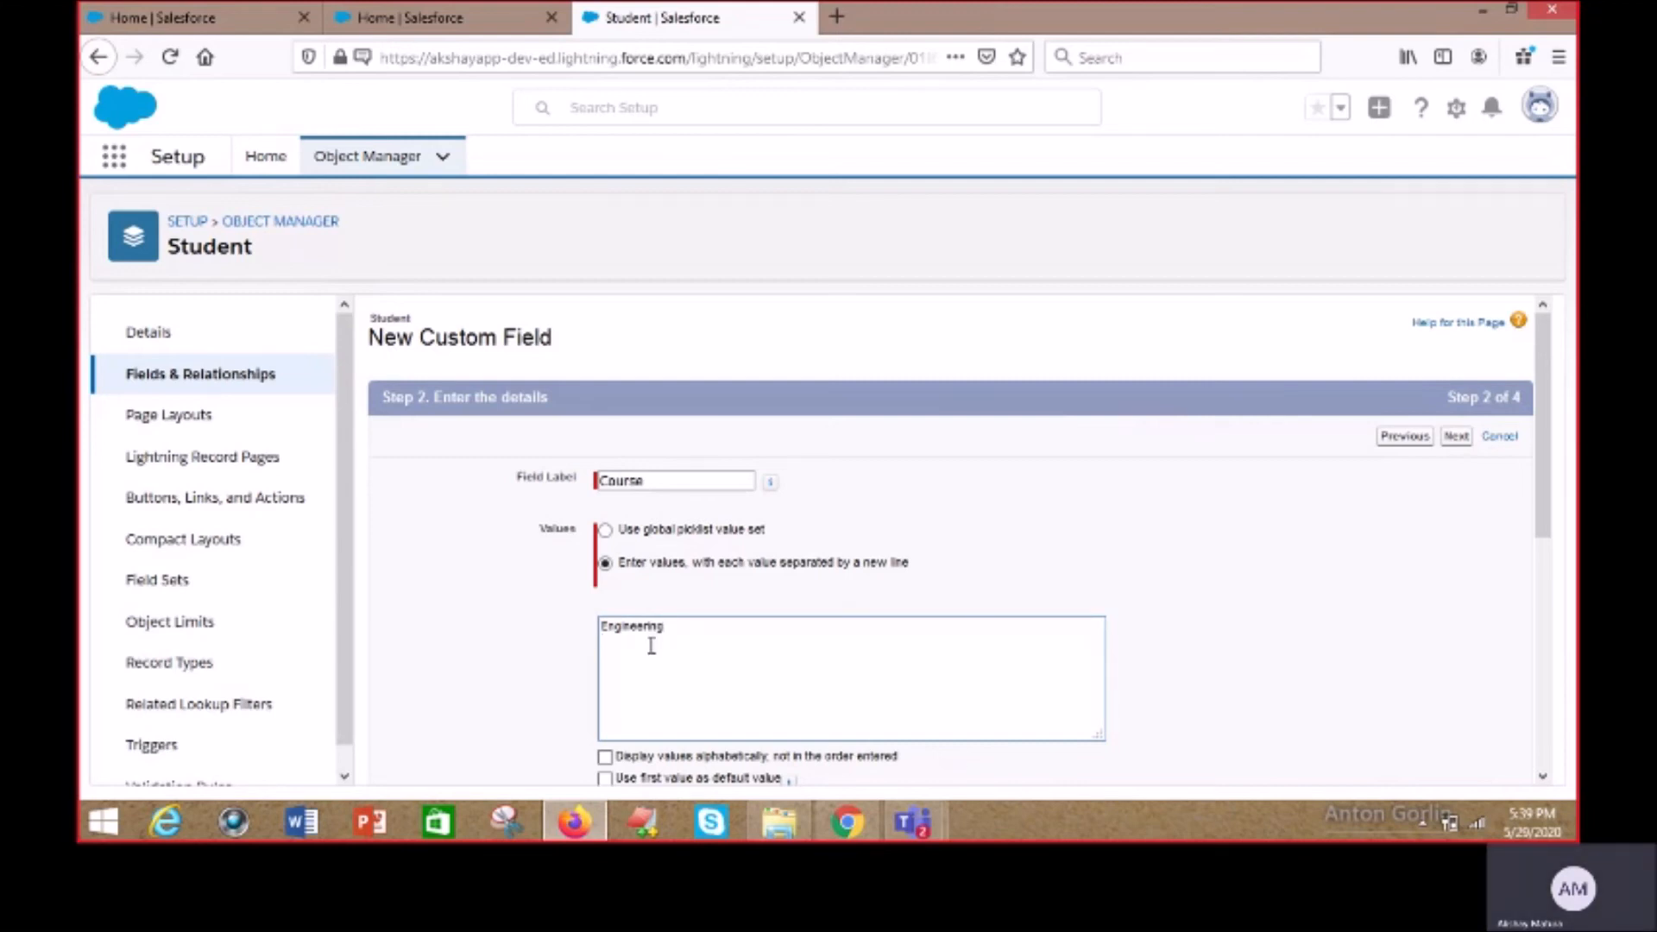
key("BackSpace")
Enter the description "Course the Student has opted For." for the Course field and continue to field-level security.
left_click_drag(1545, 474, 1574, 740)
left_click(977, 471)
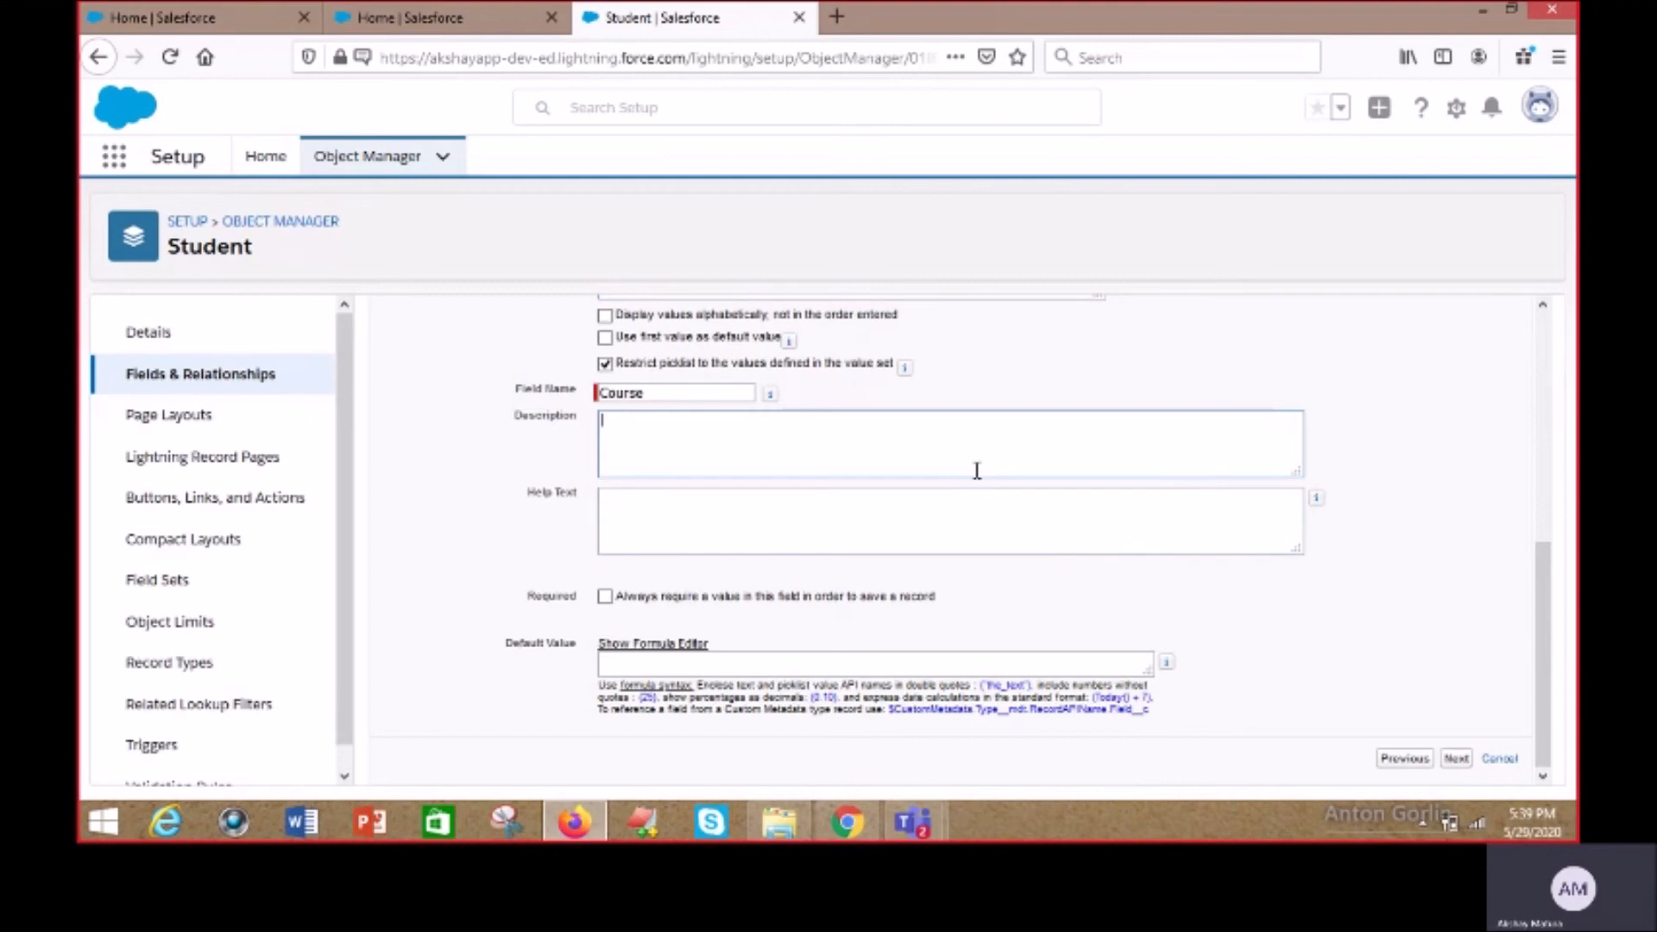
type("Course the Student")
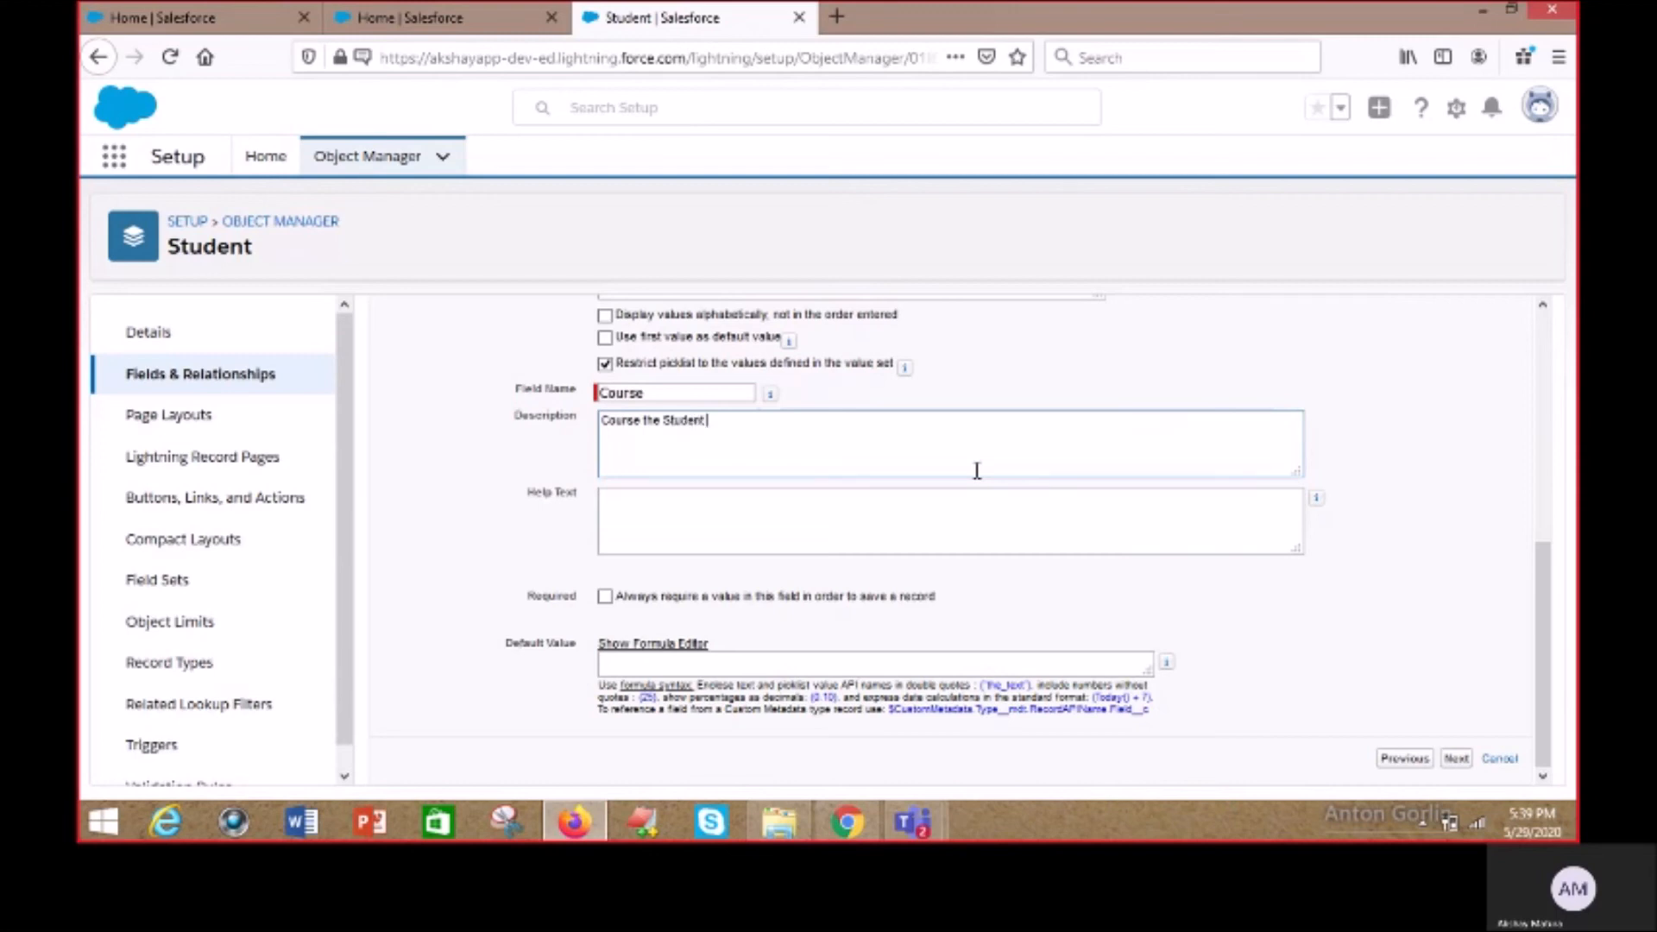
type(" has opted For")
left_click(1454, 761)
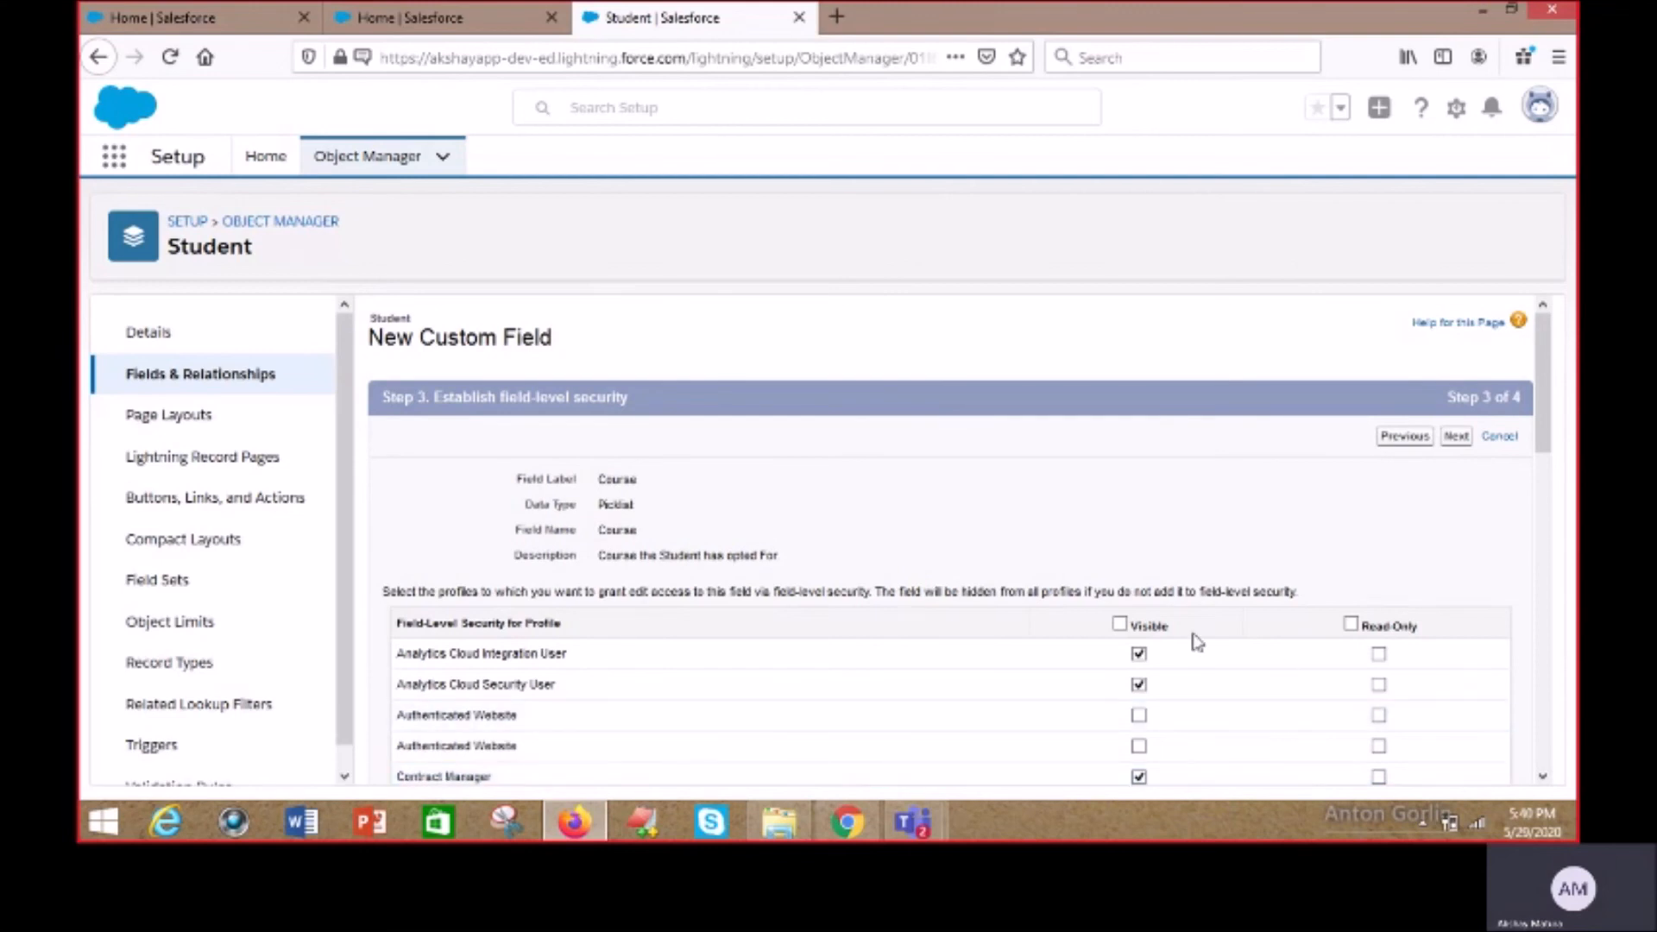
Make the Course field visible to all profiles and save it with the Student Layout included.
left_click_drag(1545, 401, 1547, 446)
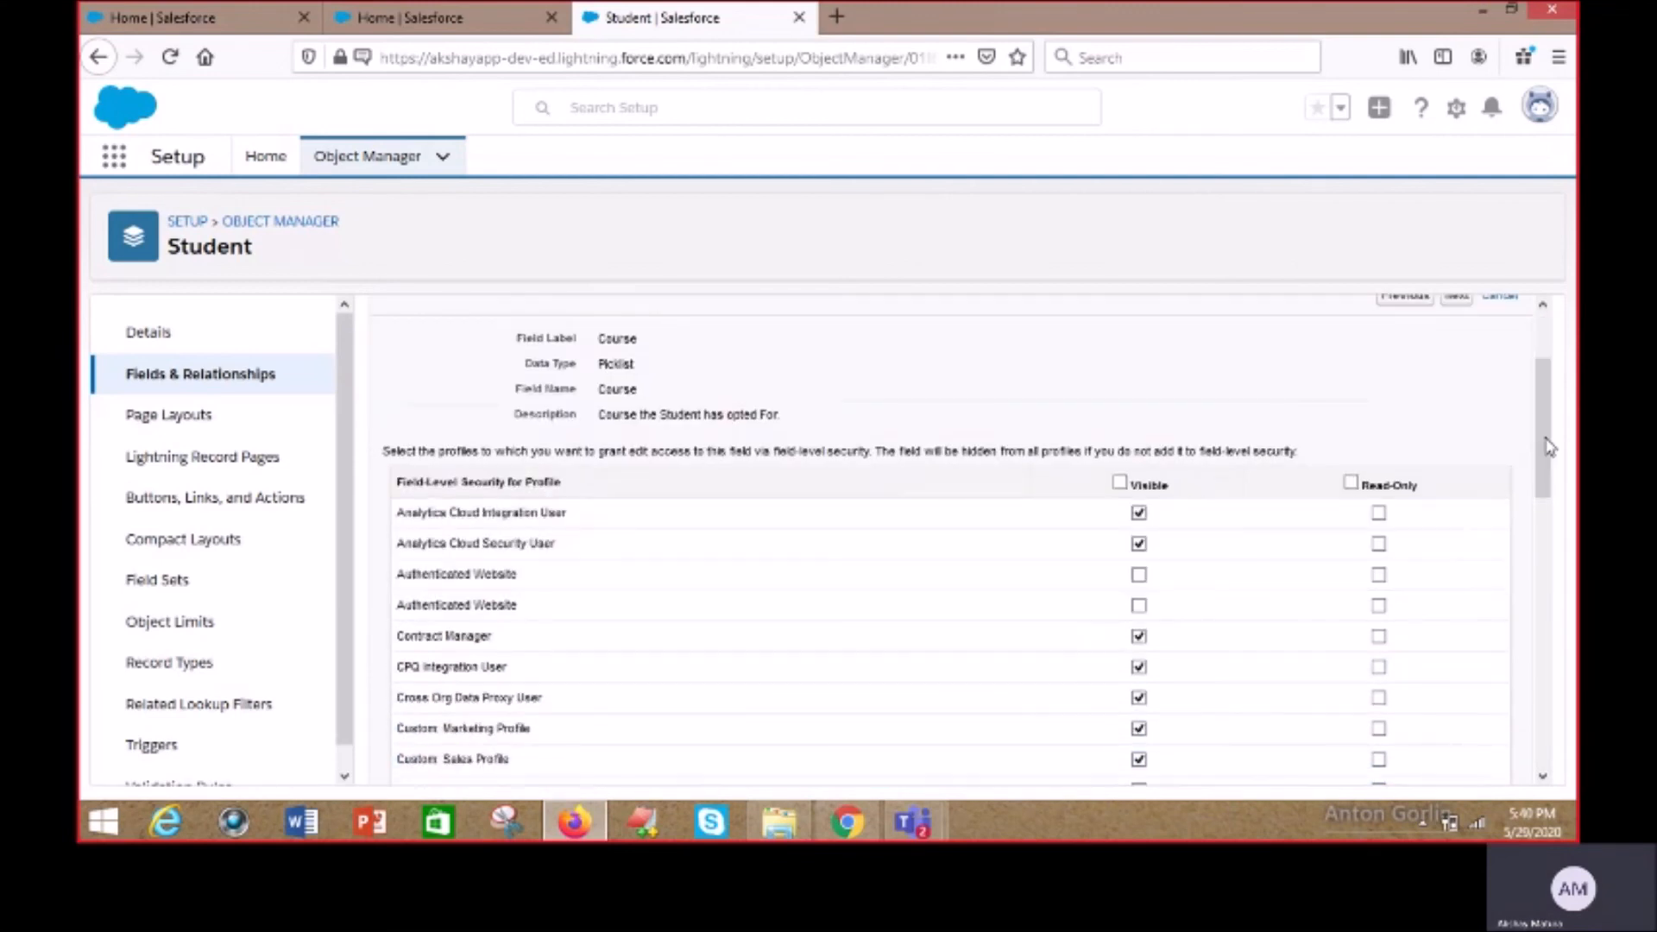
left_click(1120, 483)
left_click_drag(1542, 427, 1543, 405)
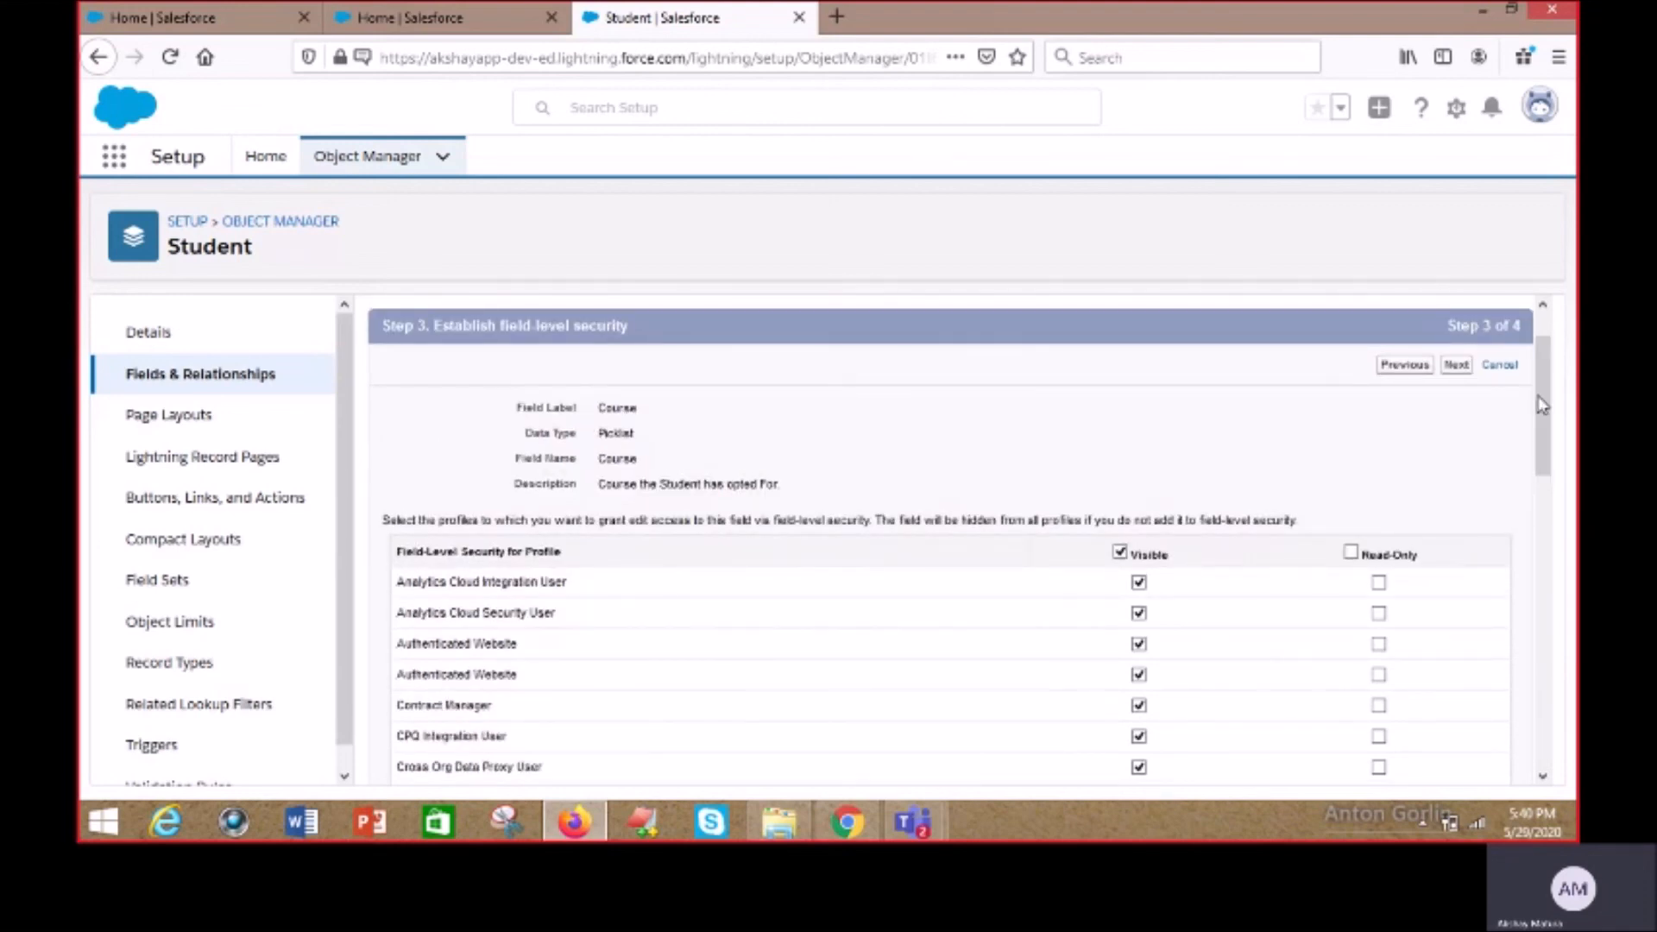
left_click(1456, 366)
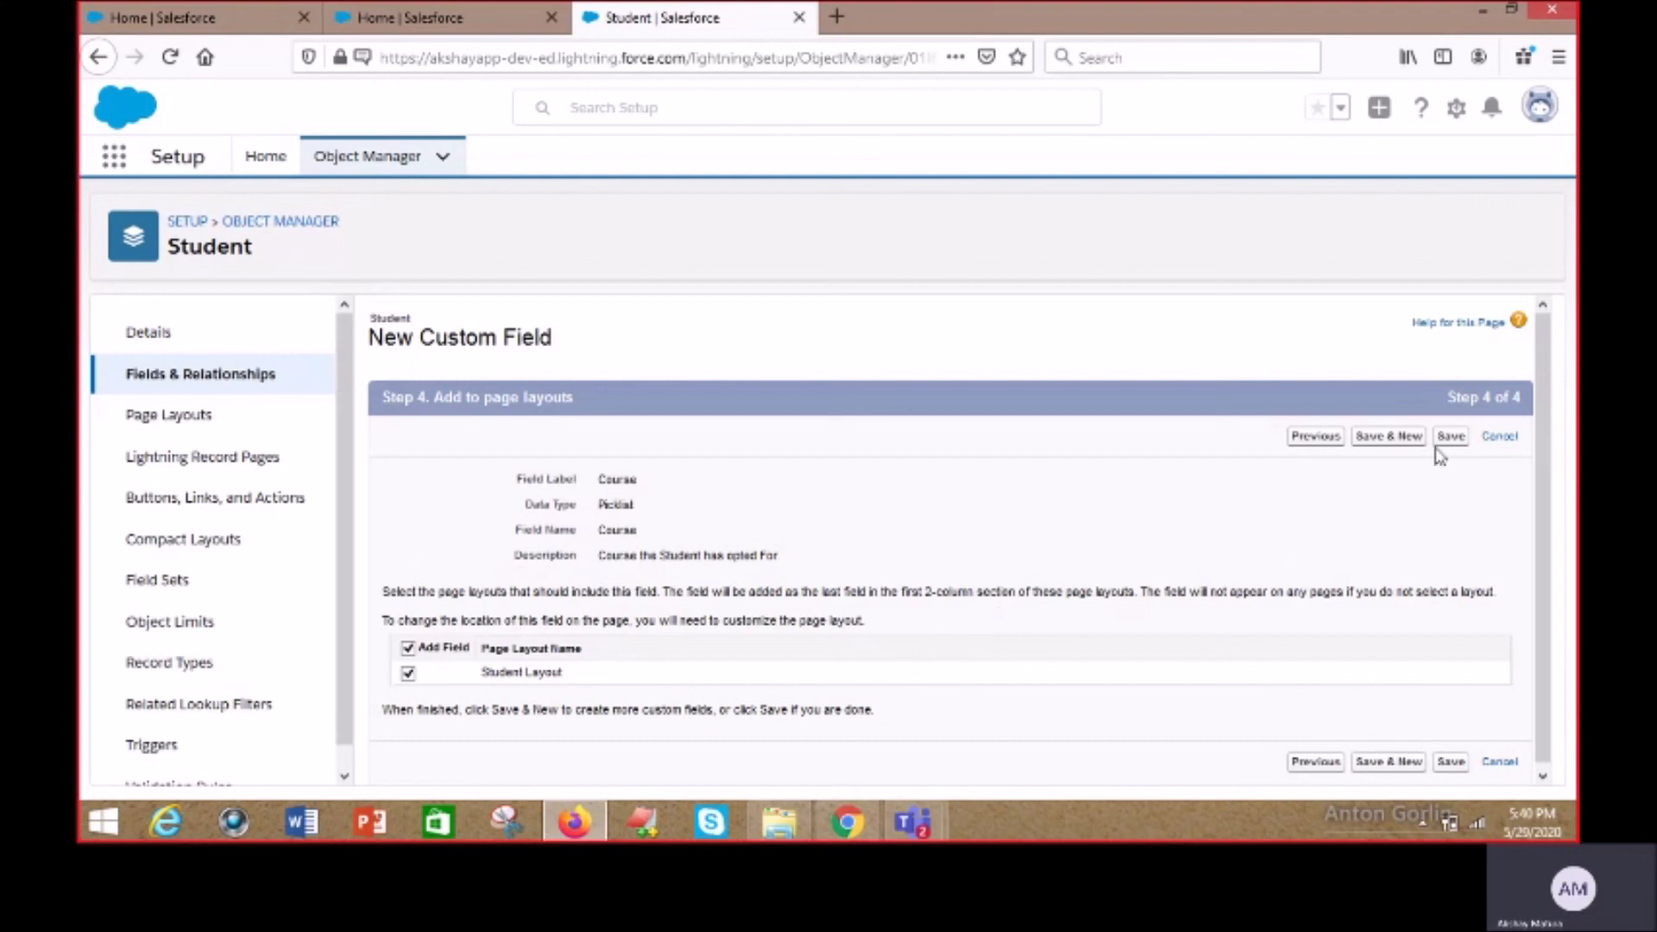
left_click(1449, 438)
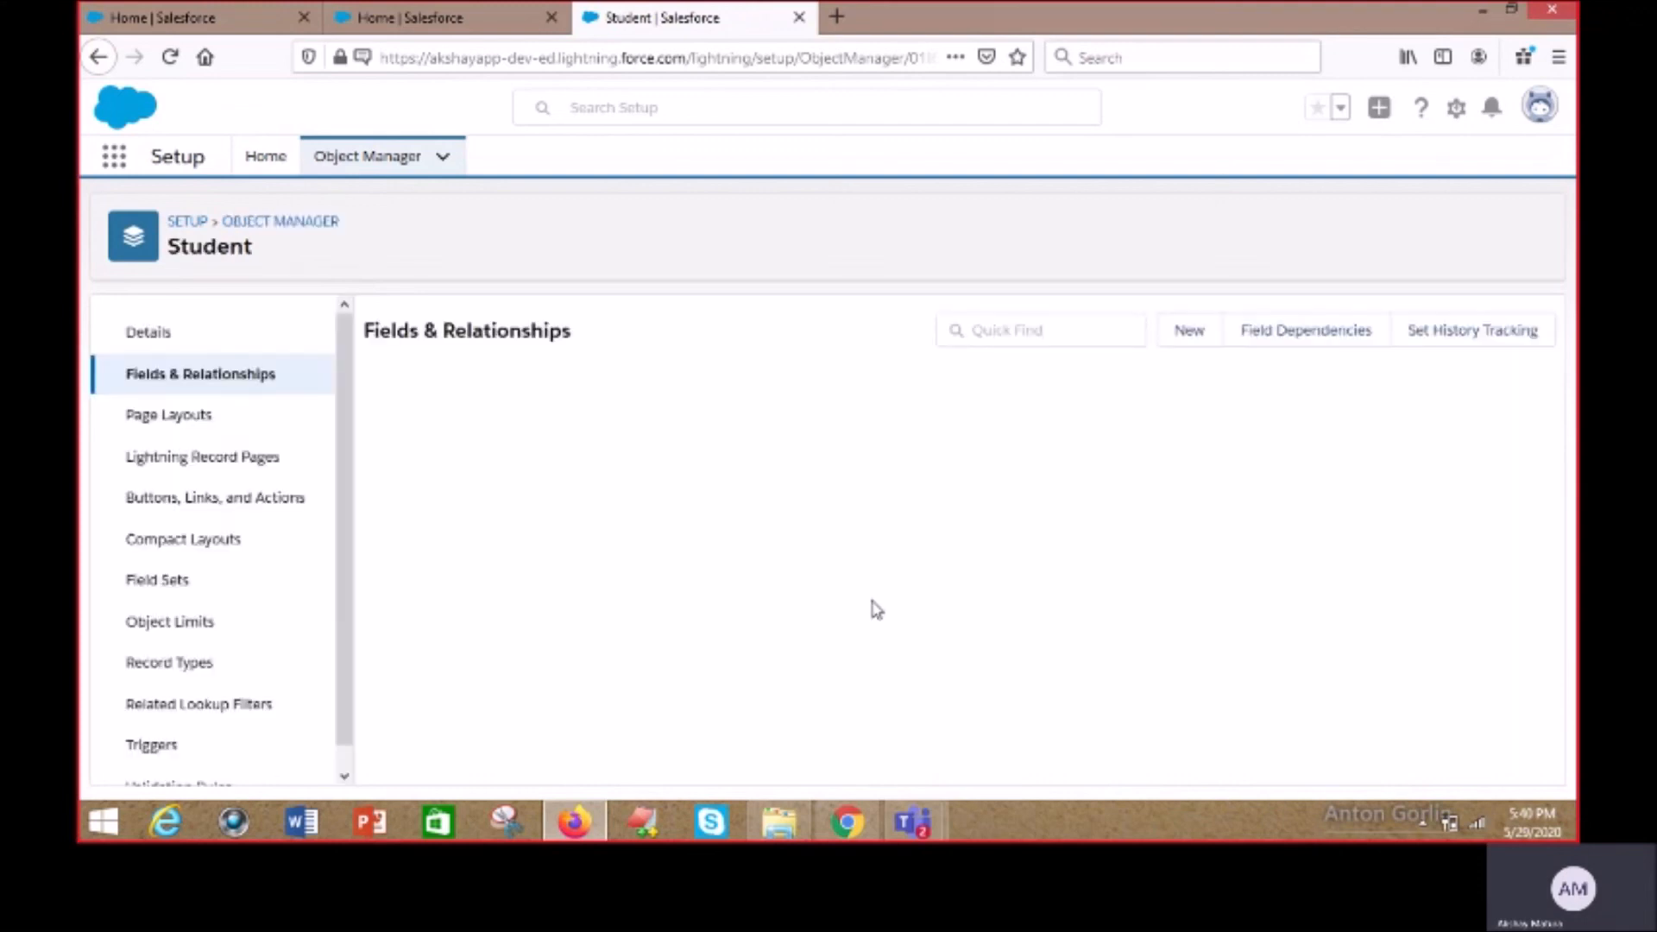
Examine the API names of the Roll No and Course fields and of the Student object.
double_click(635, 599)
double_click(627, 425)
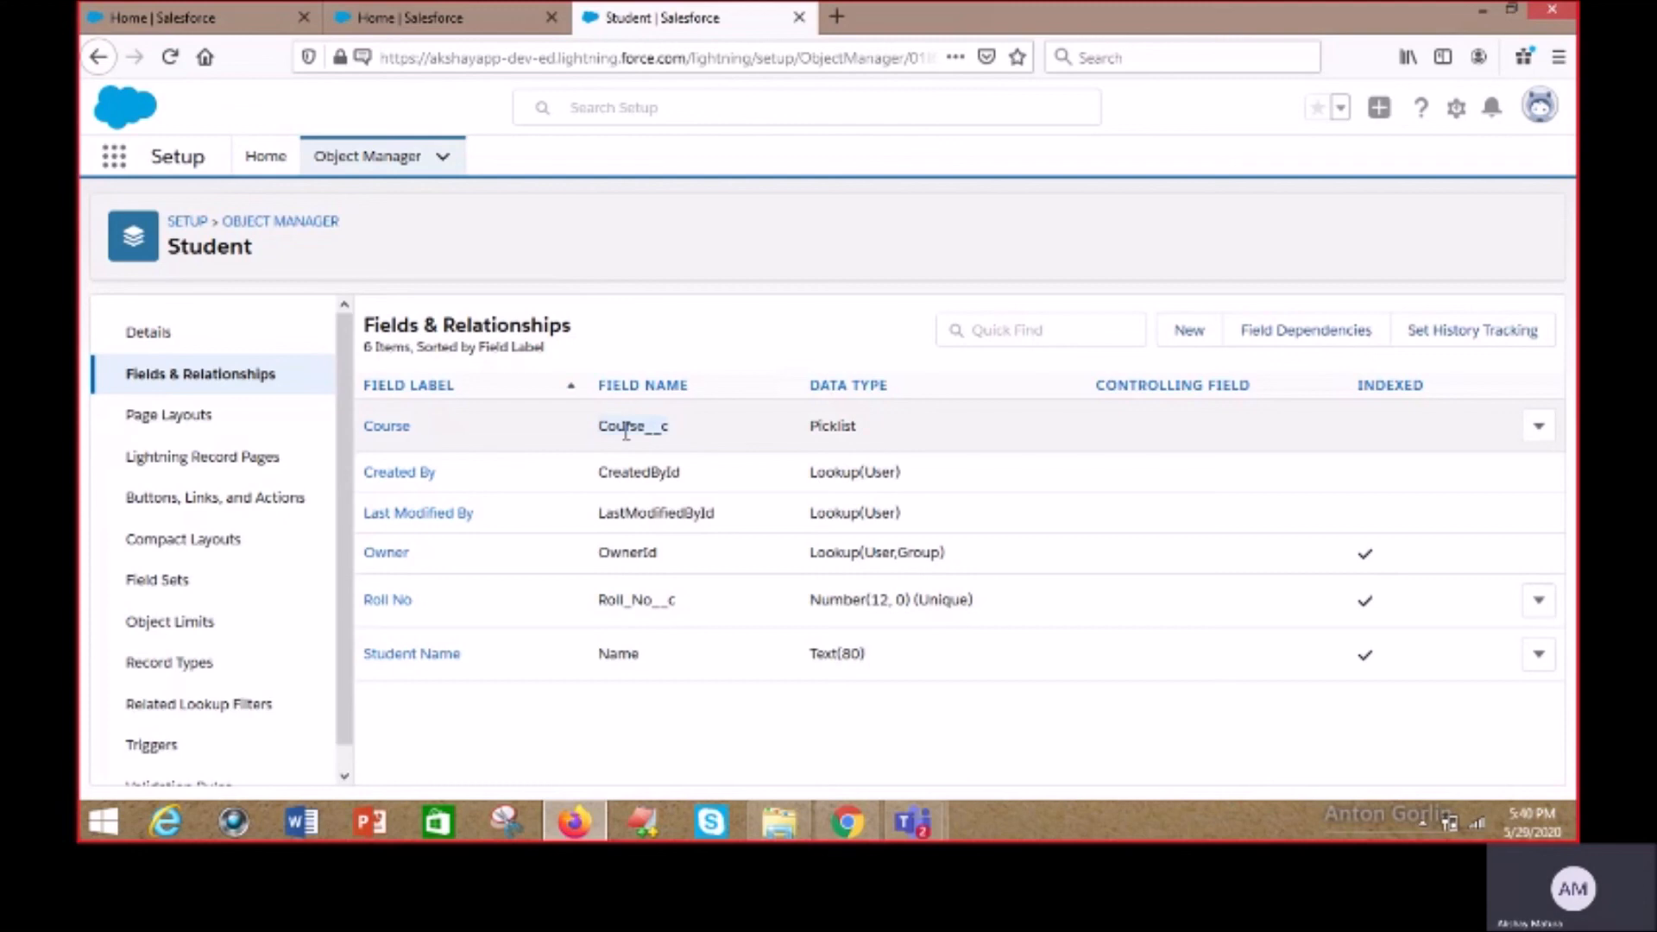
left_click(868, 740)
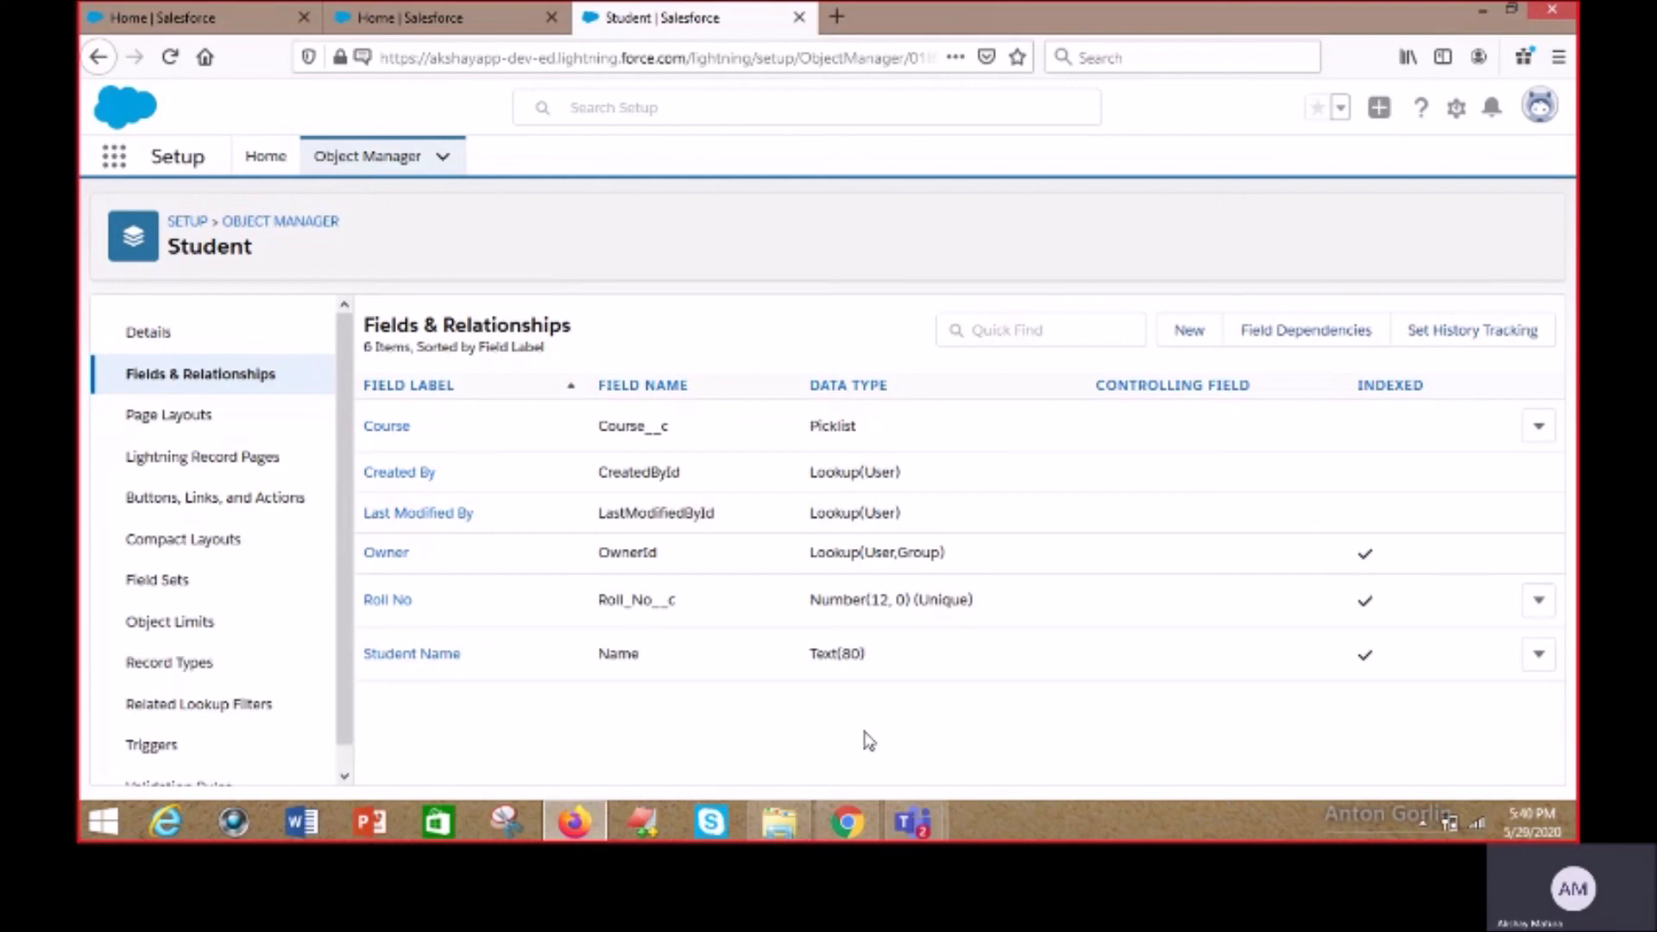
left_click(251, 352)
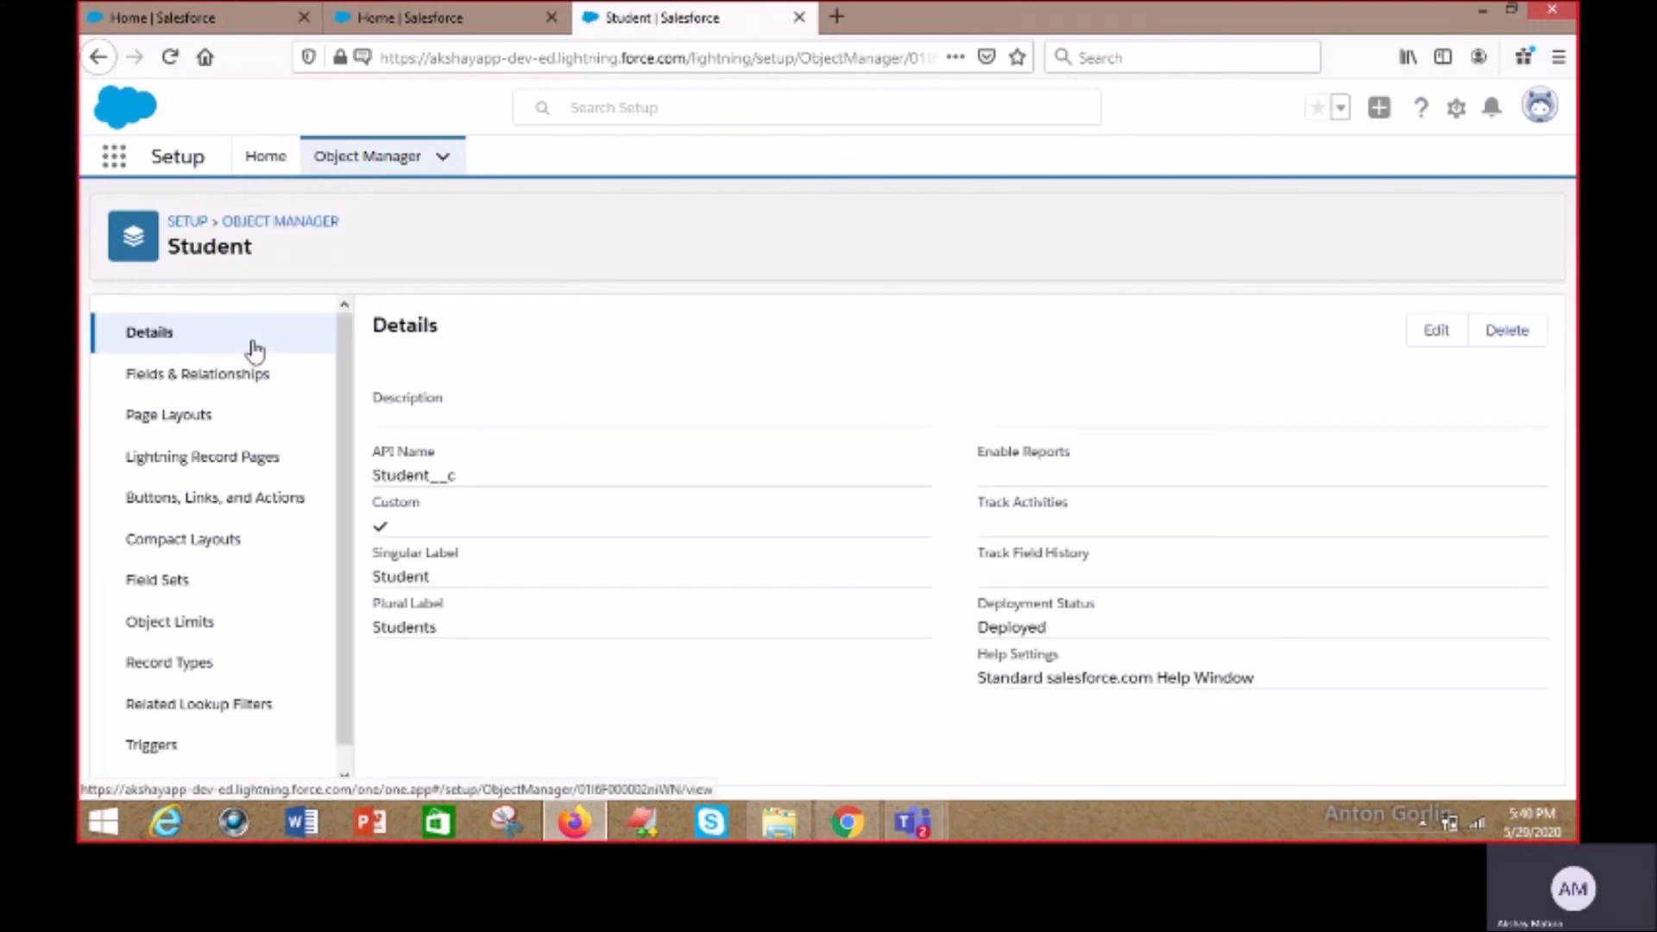
double_click(427, 478)
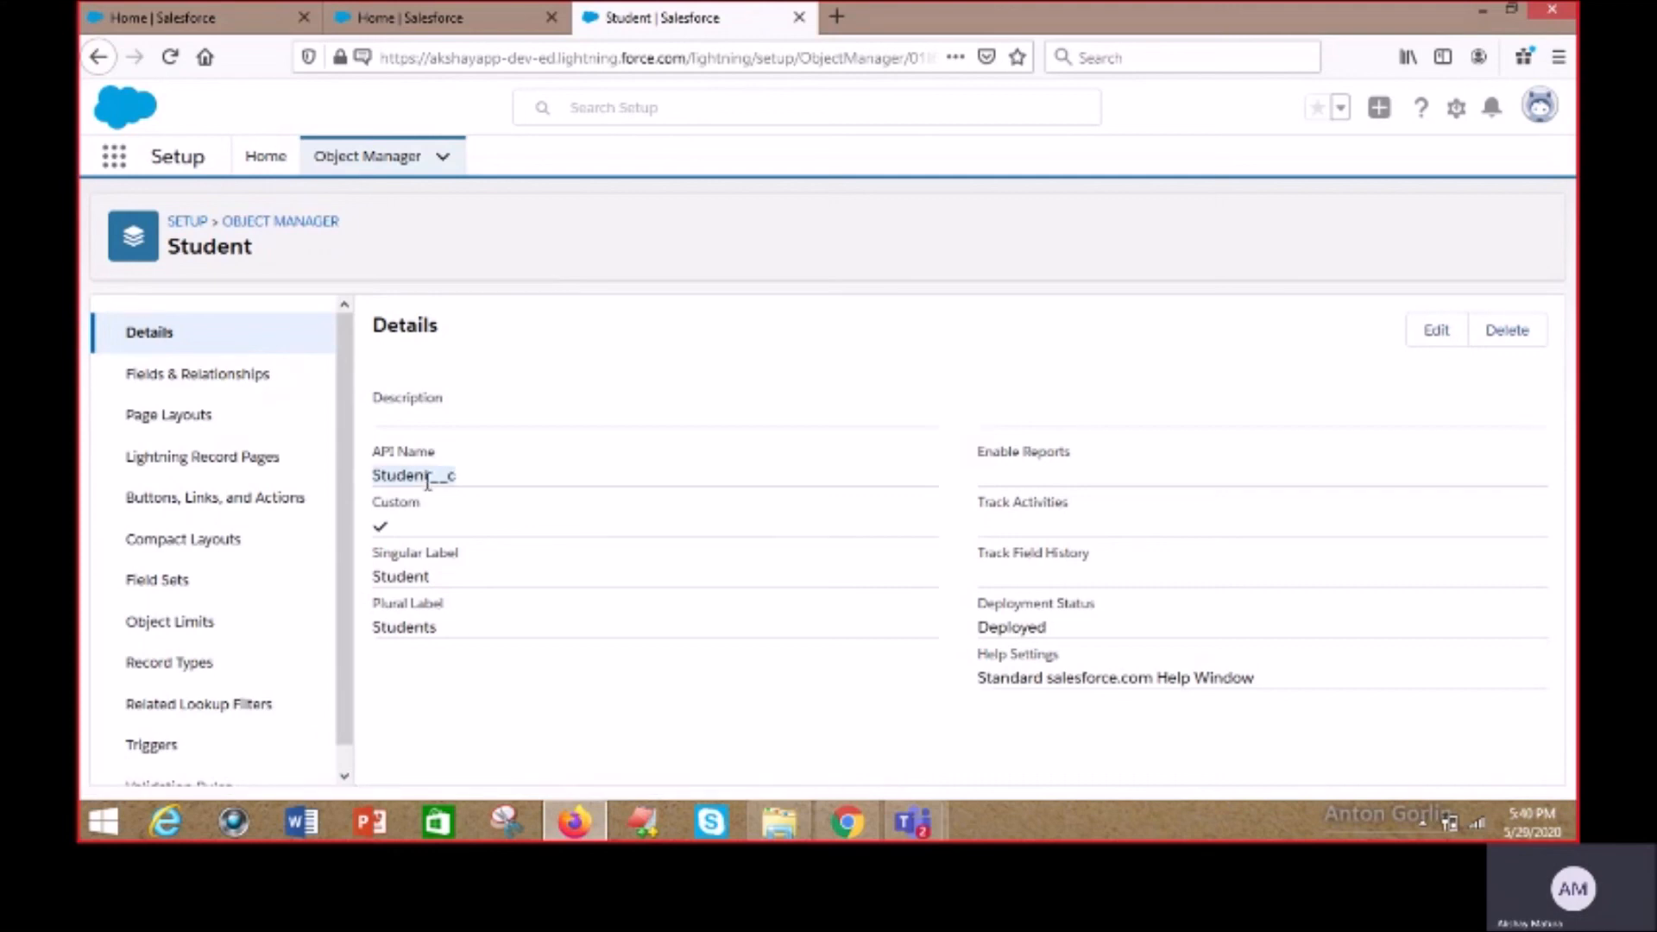
left_click_drag(821, 711, 503, 529)
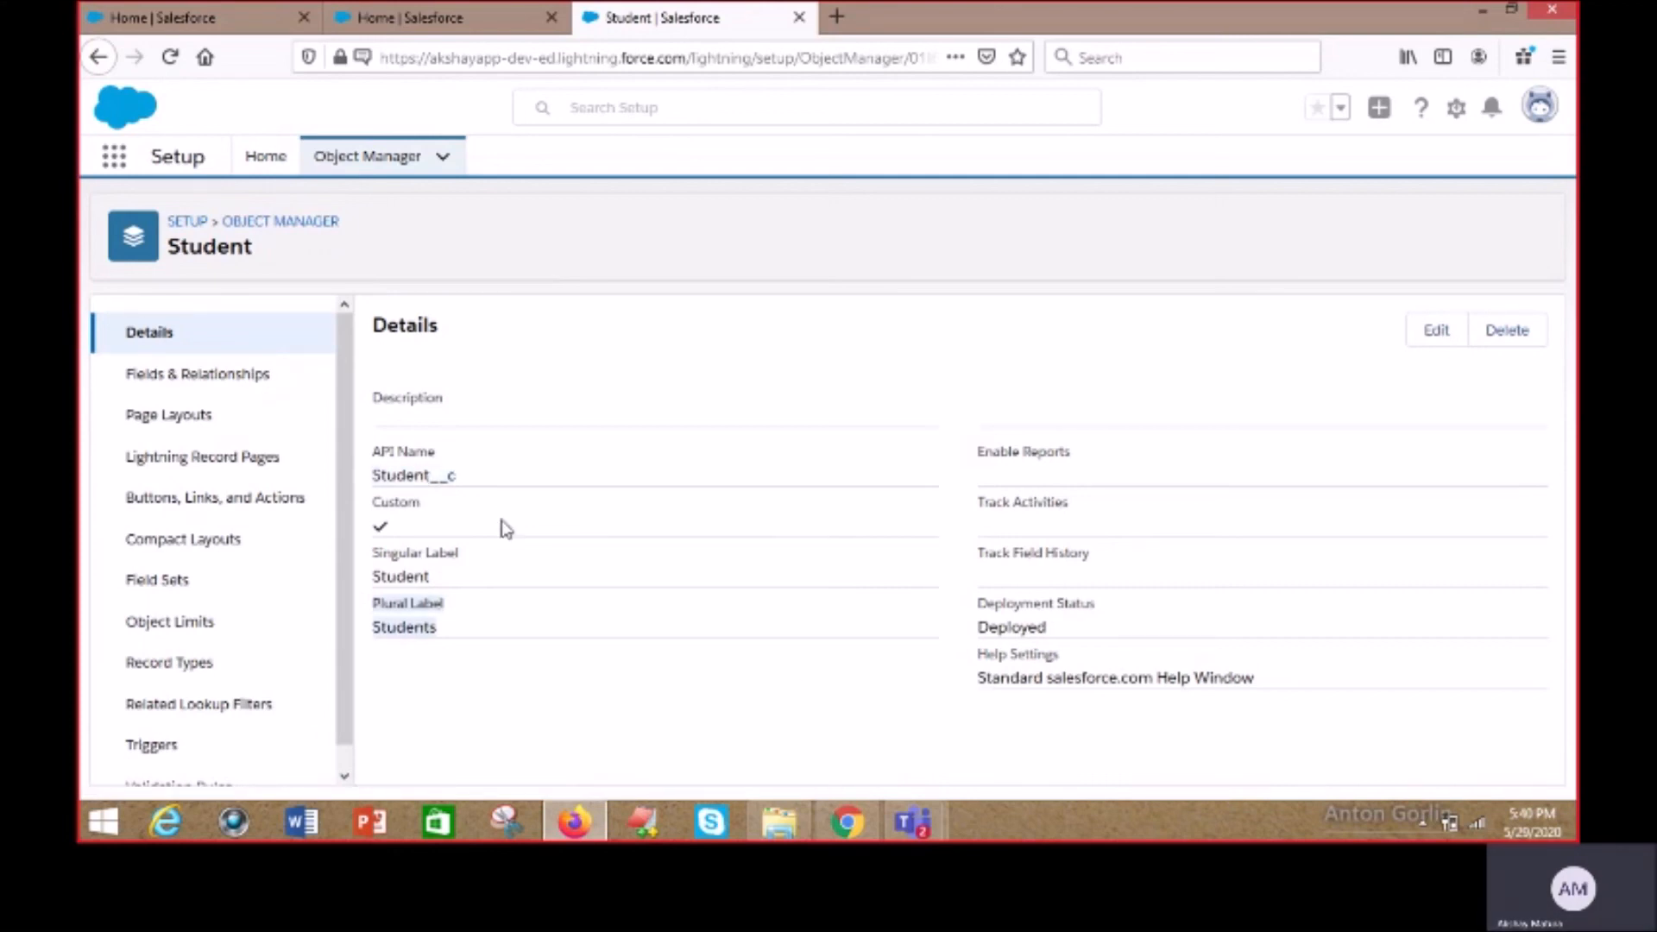
left_click(503, 529)
left_click(230, 384)
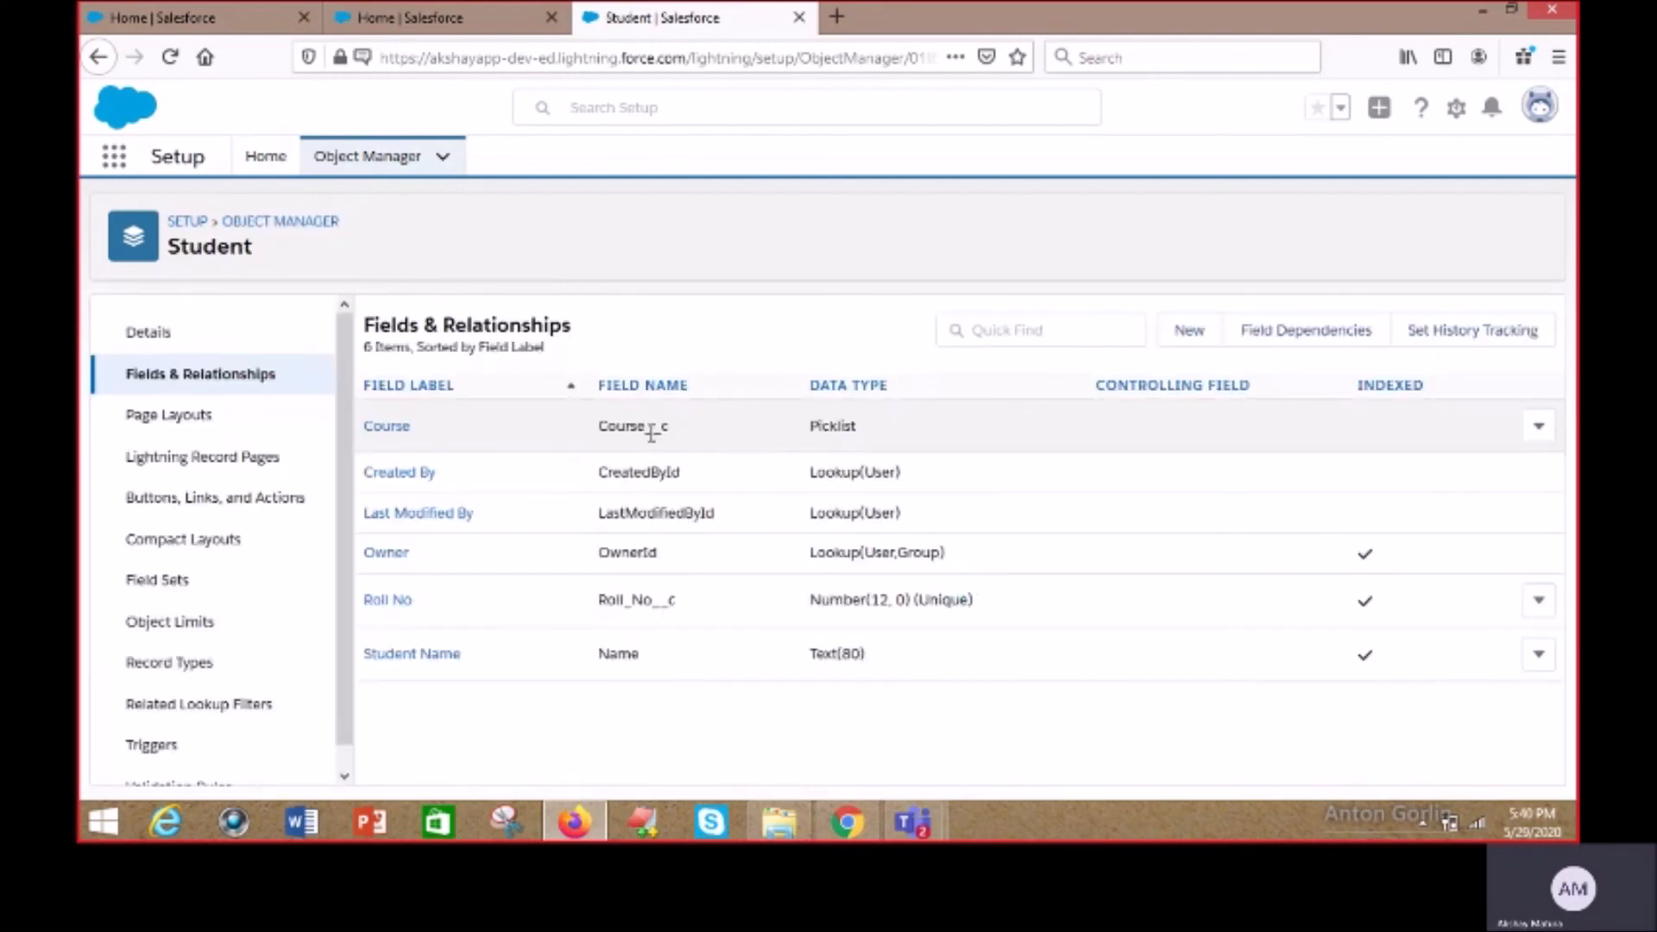
double_click(651, 426)
left_click(954, 748)
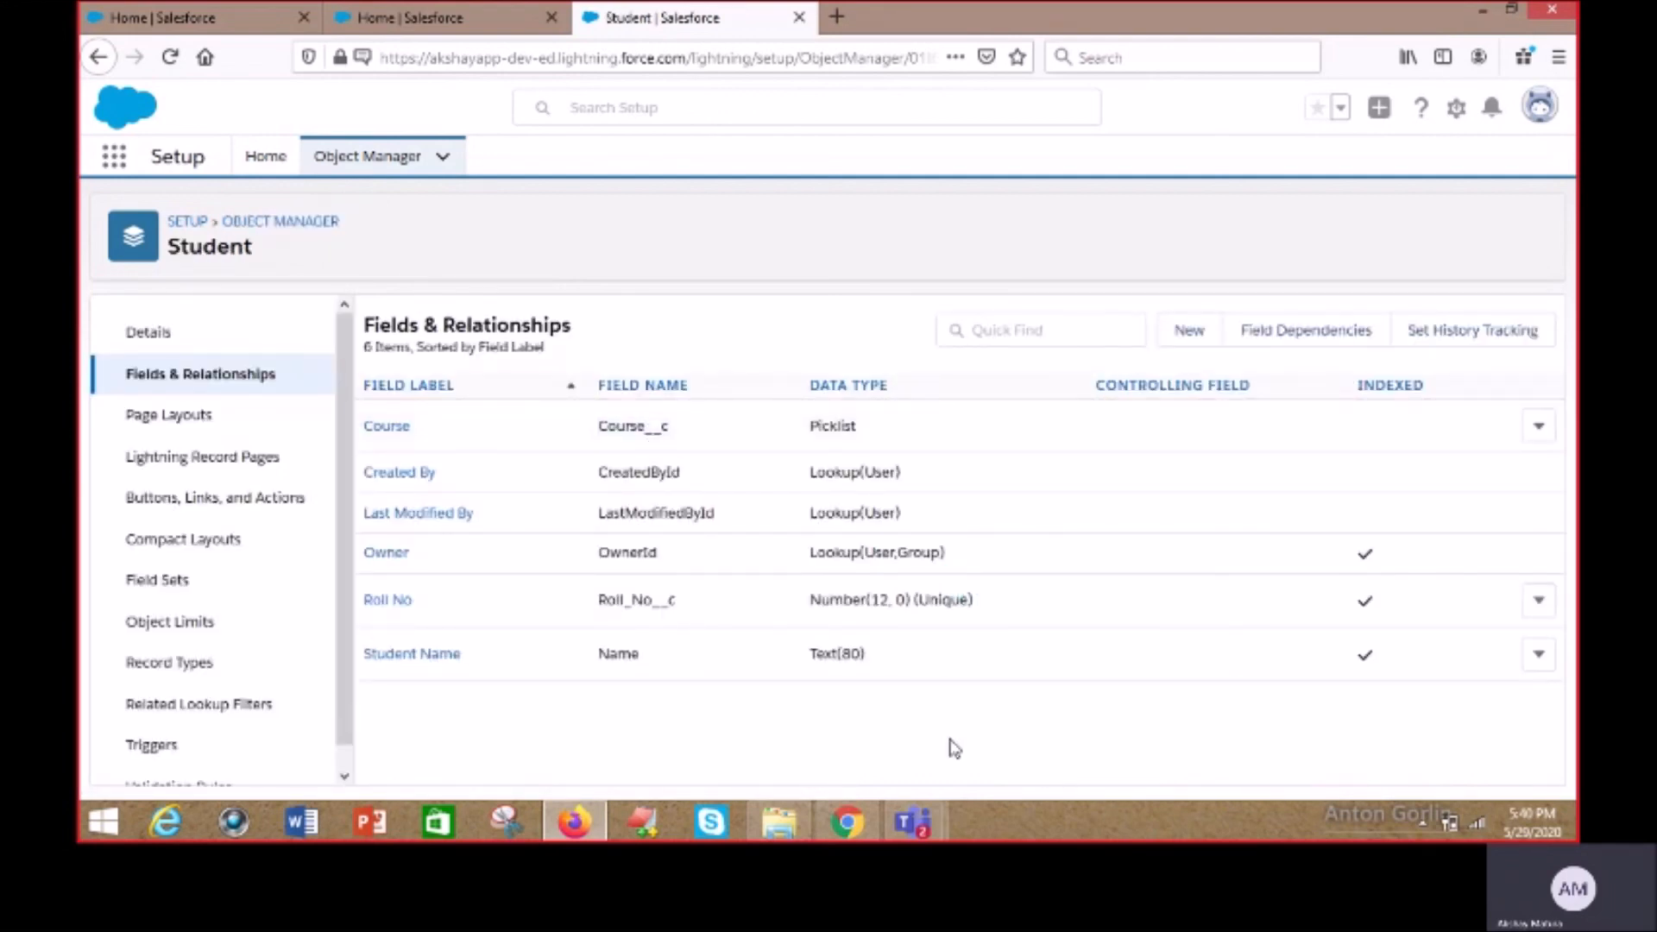